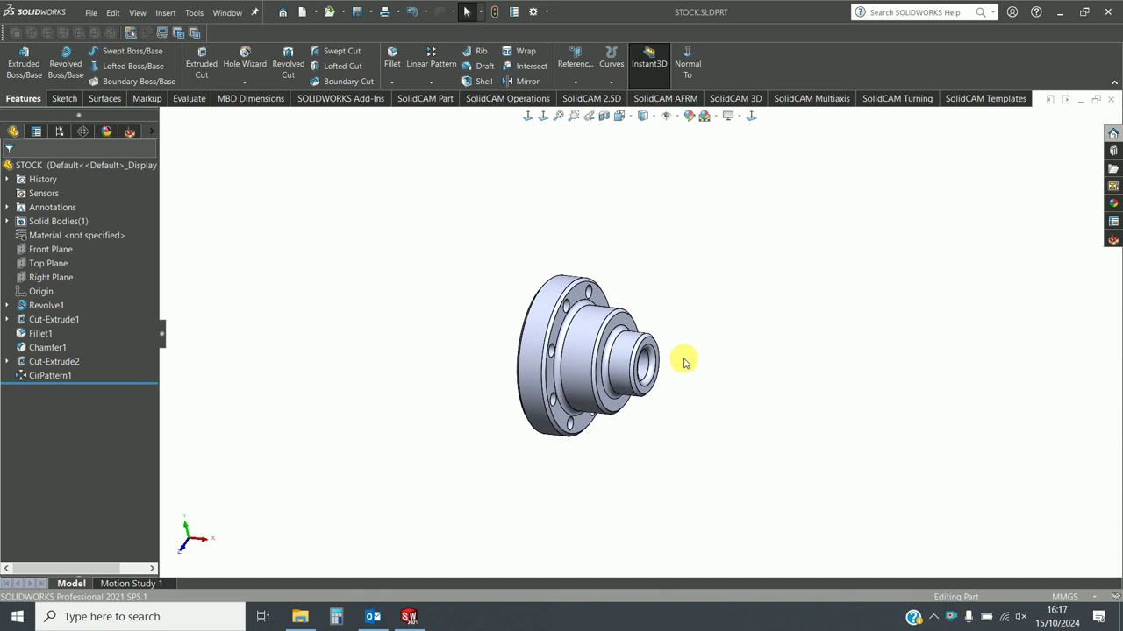
- Create a new Milling CAM-Part named STOCK, stored internally in the SolidWorks part file
middle_click_drag(711, 376, 575, 417)
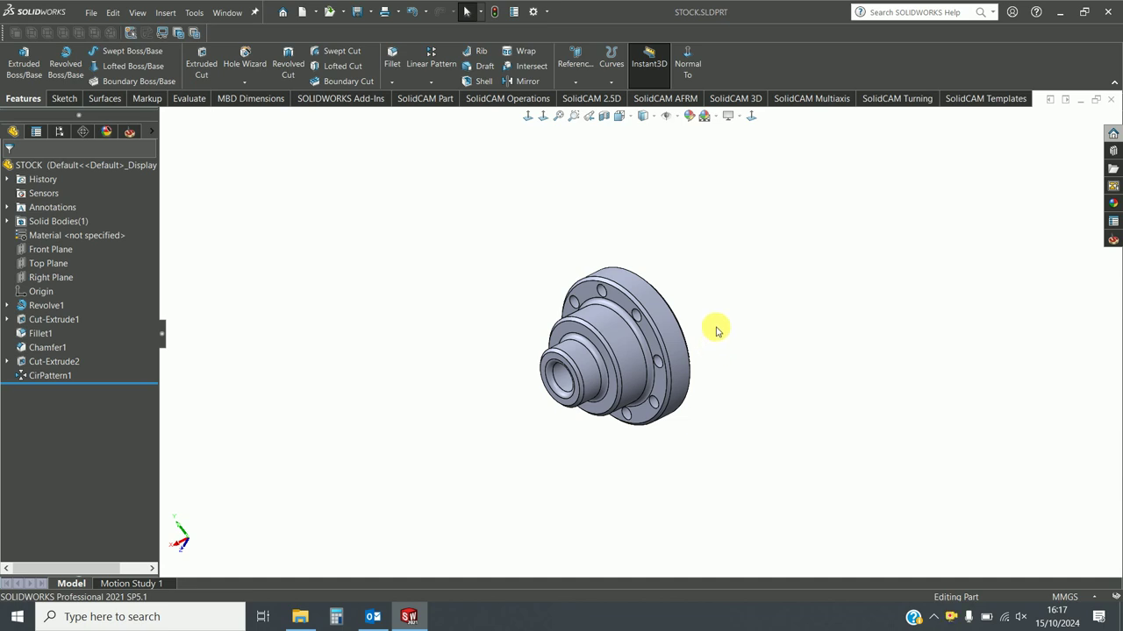
middle_click_drag(712, 345, 634, 394)
scroll(634, 394, "down", 3)
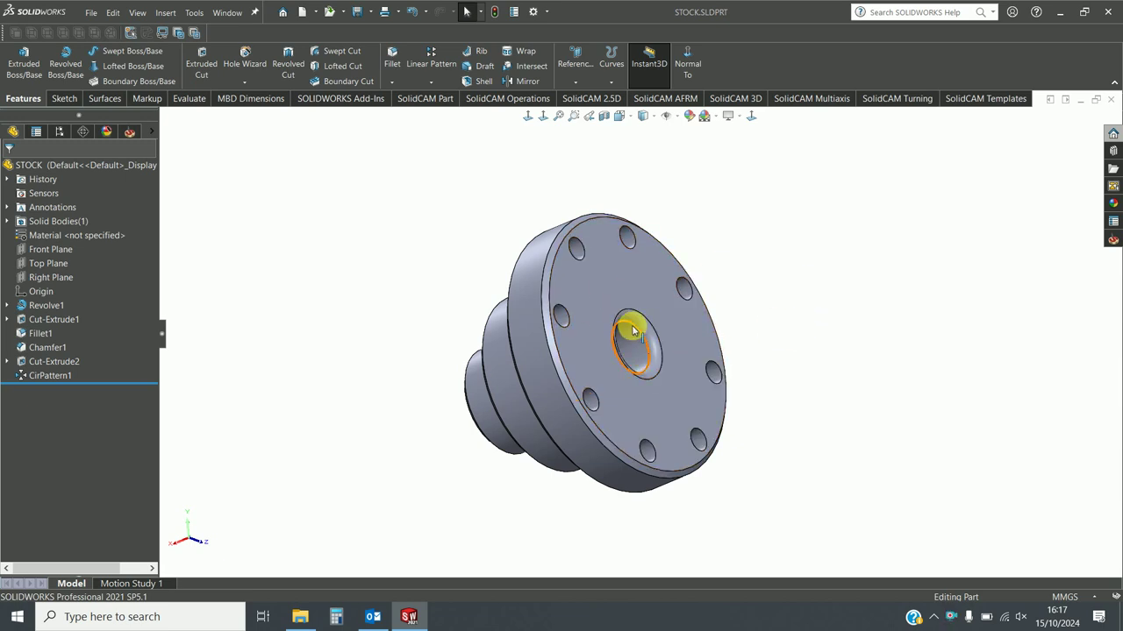
left_click(197, 13)
mouse_move(221, 76)
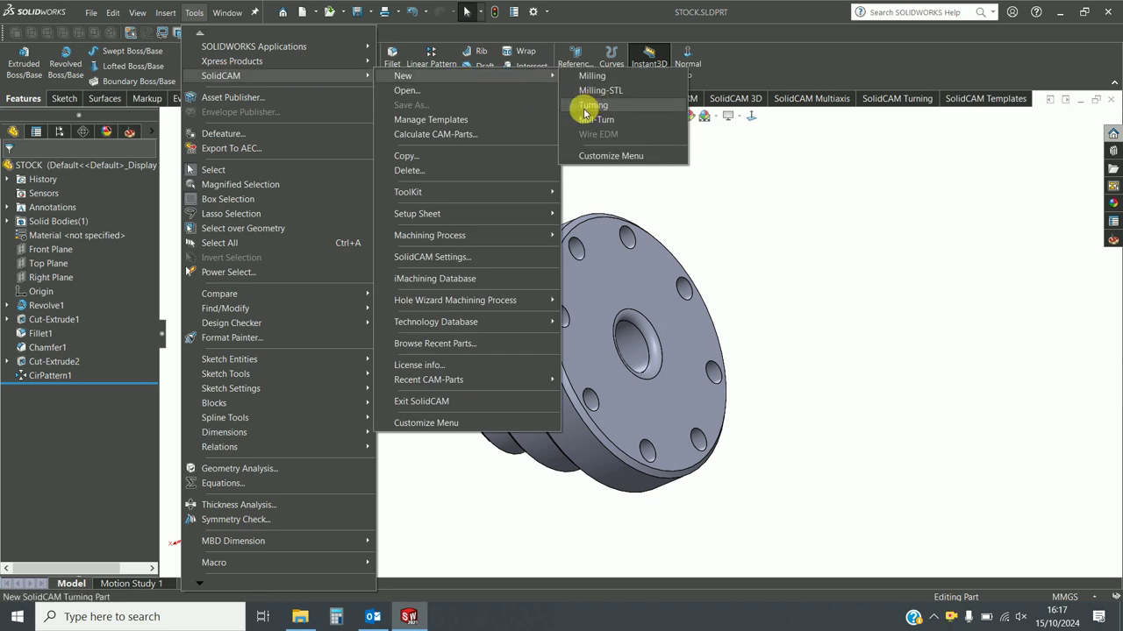
left_click(581, 78)
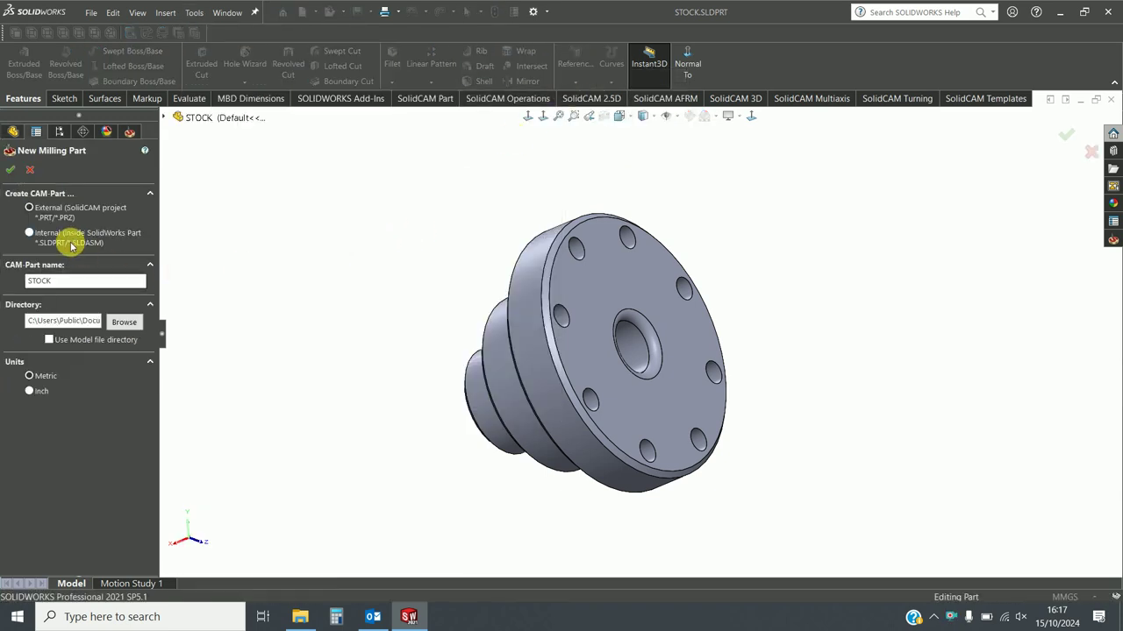
left_click(54, 234)
left_click(9, 169)
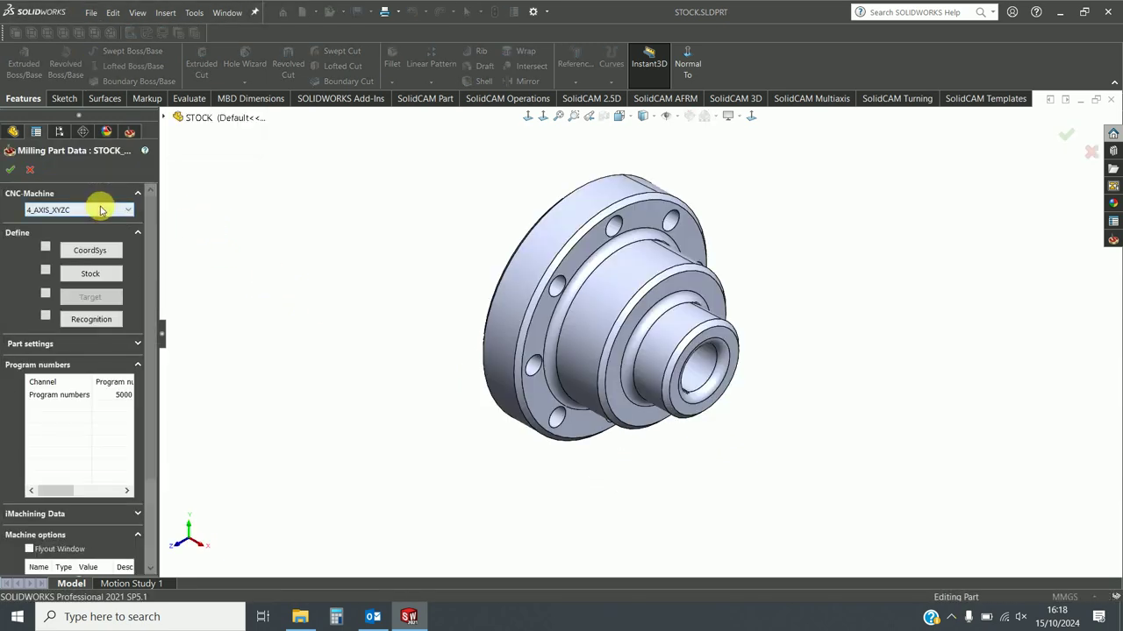
- Choose FANUC_3X as the CAM-Part's CNC machine
left_click(97, 209)
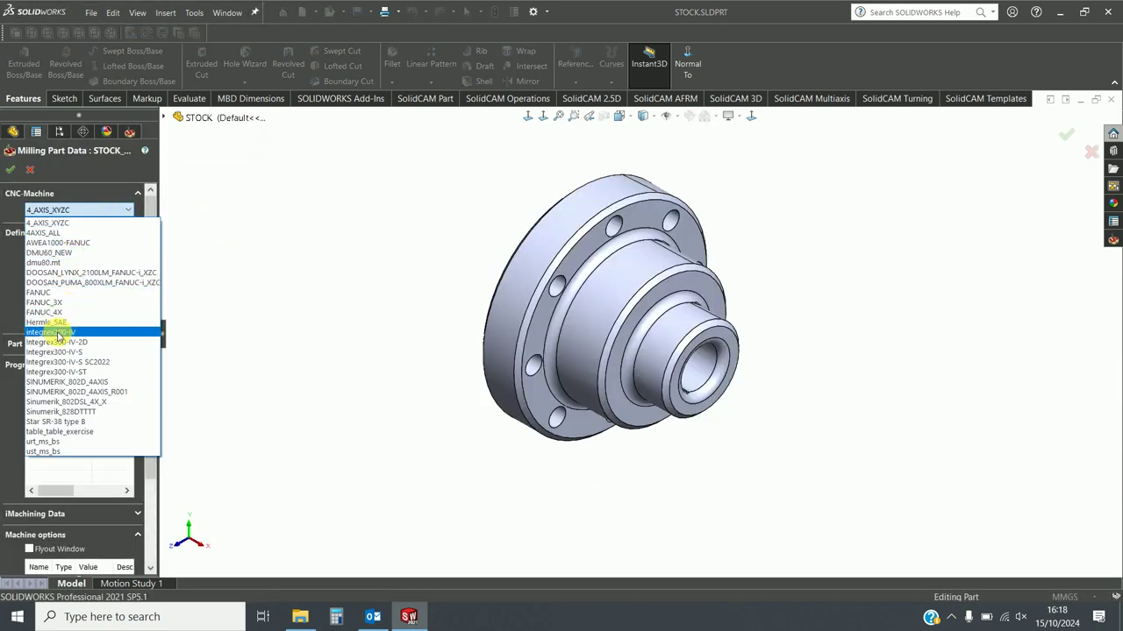
left_click(52, 302)
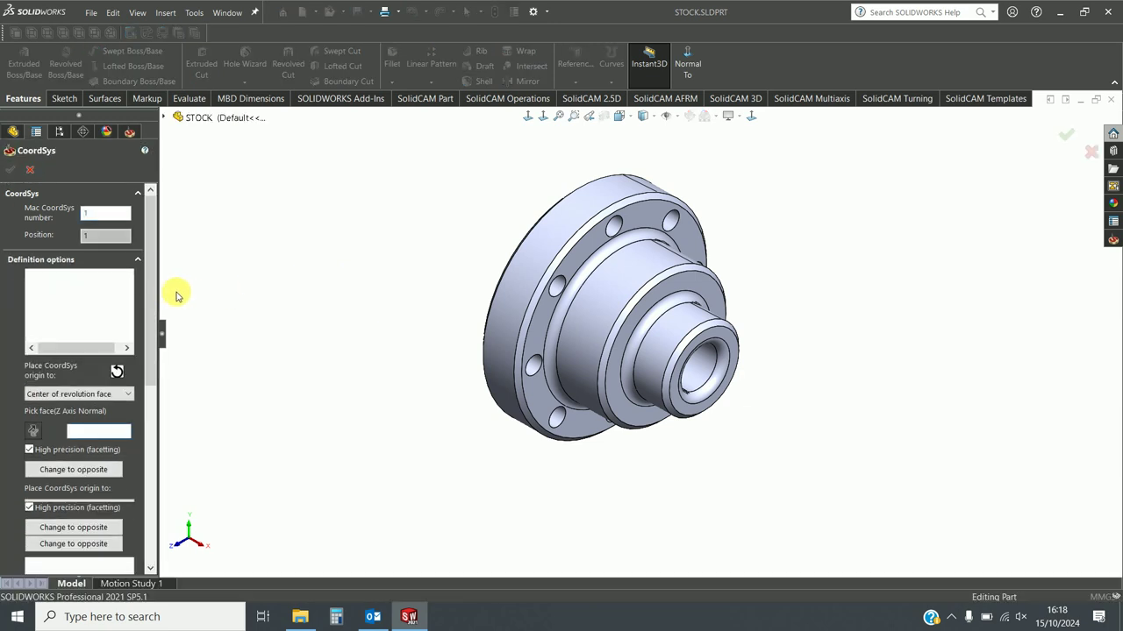
- Place coordinate system MAC 1 on the boss end face, flipped outward, and accept it
left_click(676, 345)
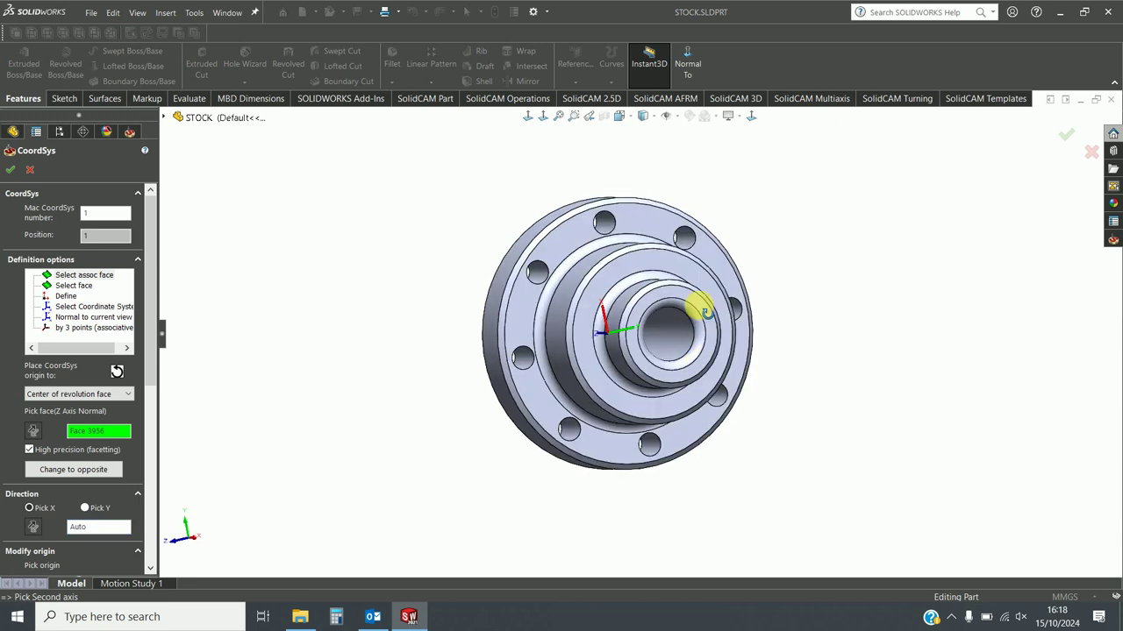
left_click_drag(150, 363, 131, 454)
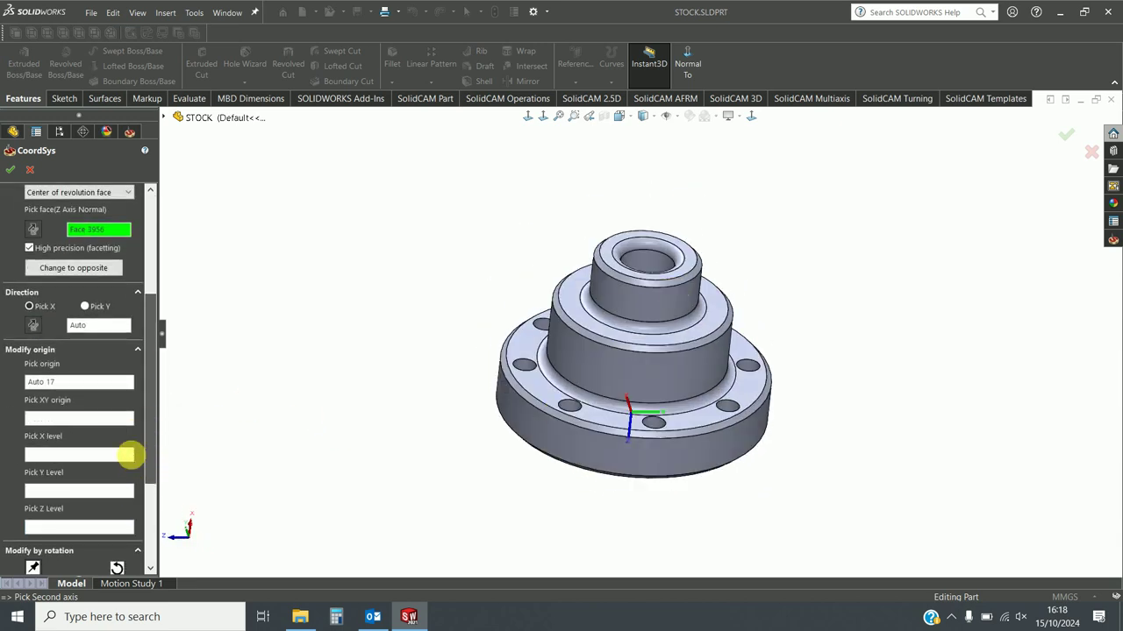
left_click(87, 275)
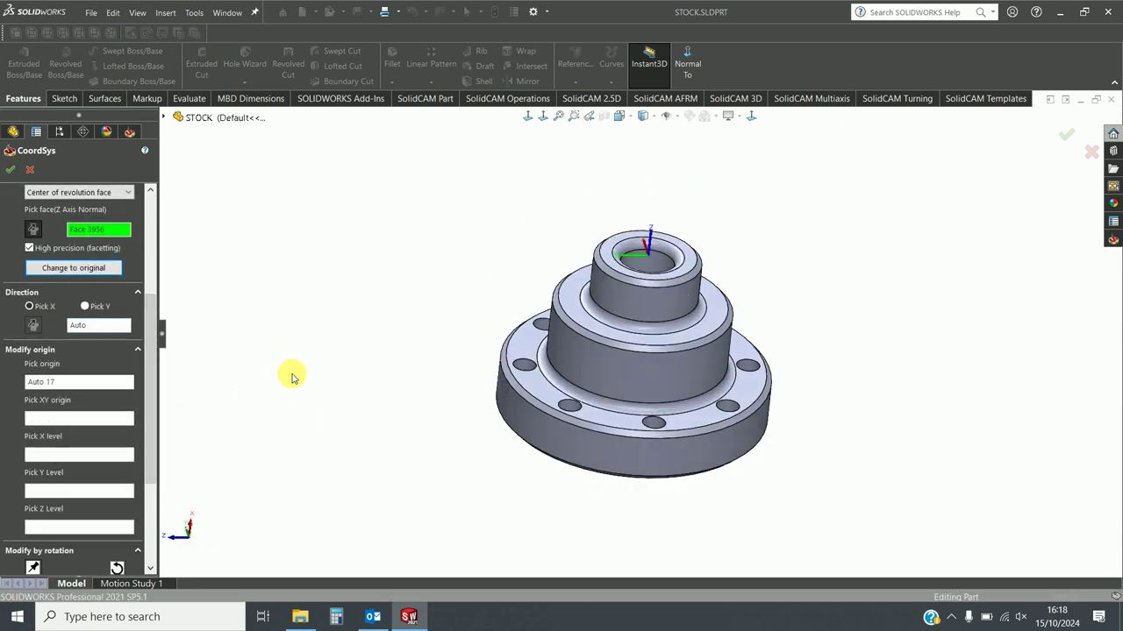
left_click(12, 173)
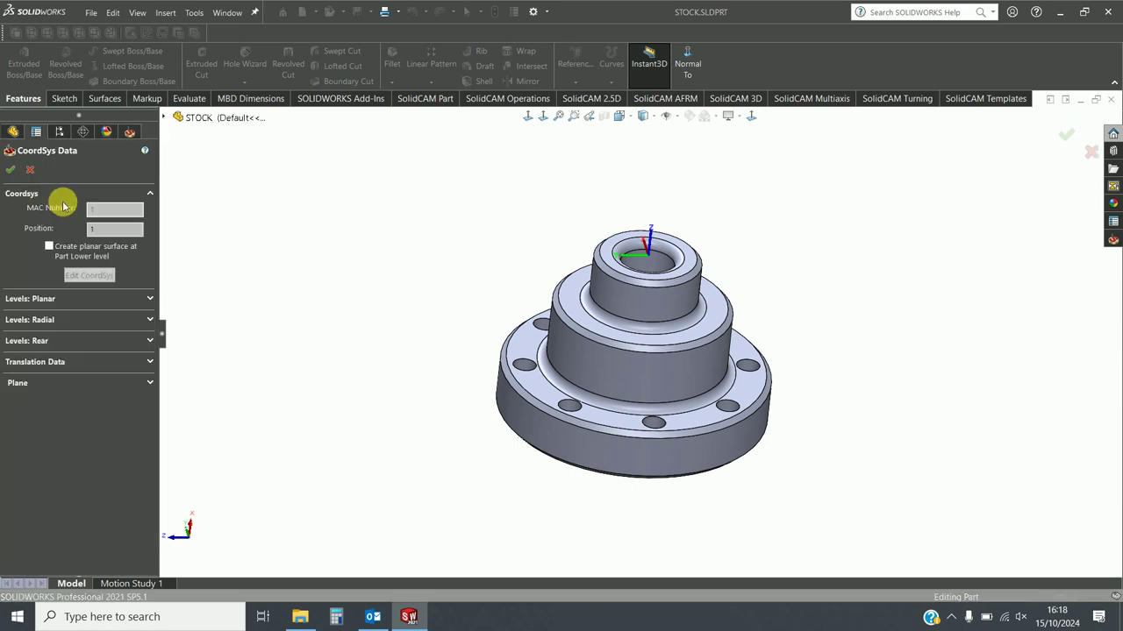
left_click(10, 172)
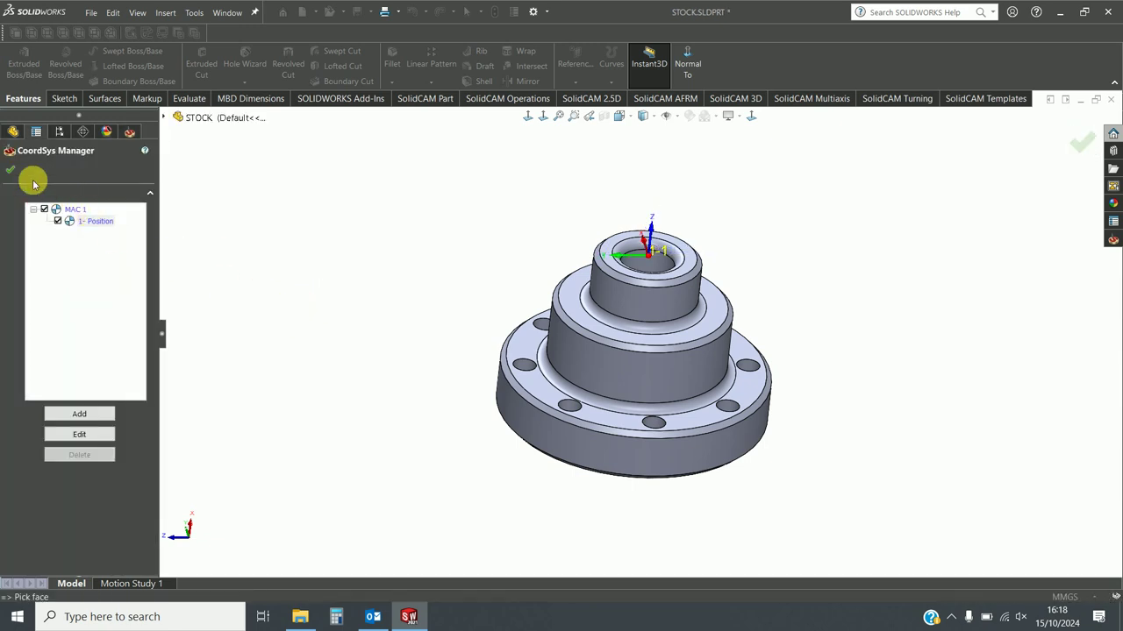
left_click(11, 171)
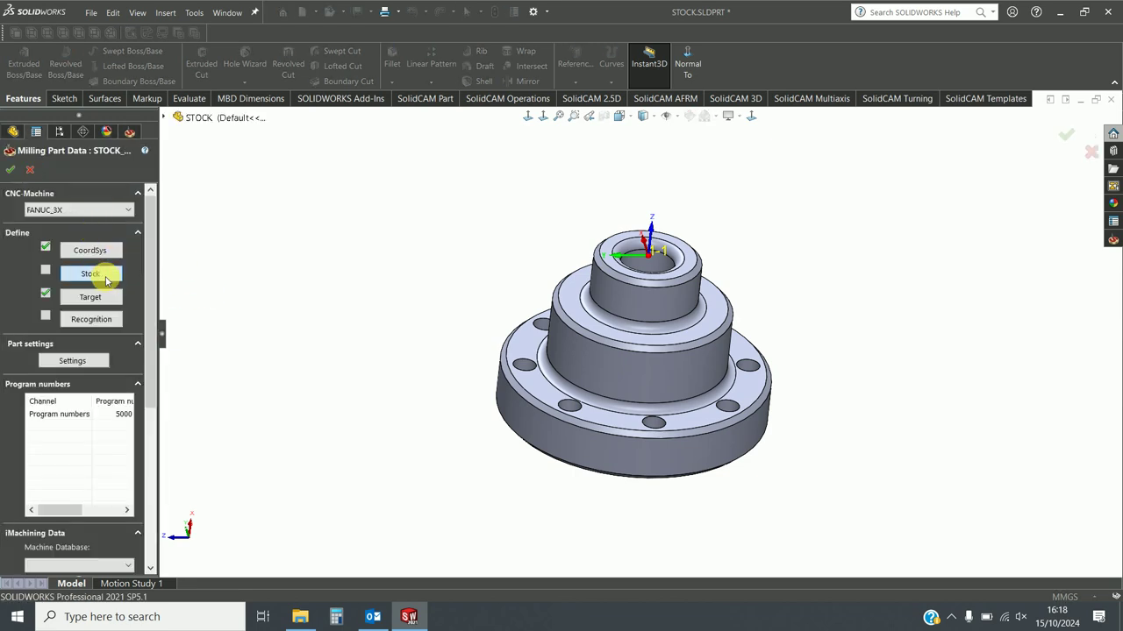
- Define a Box stock around Solid 1 with 2 mm margins and preview it
left_click(90, 275)
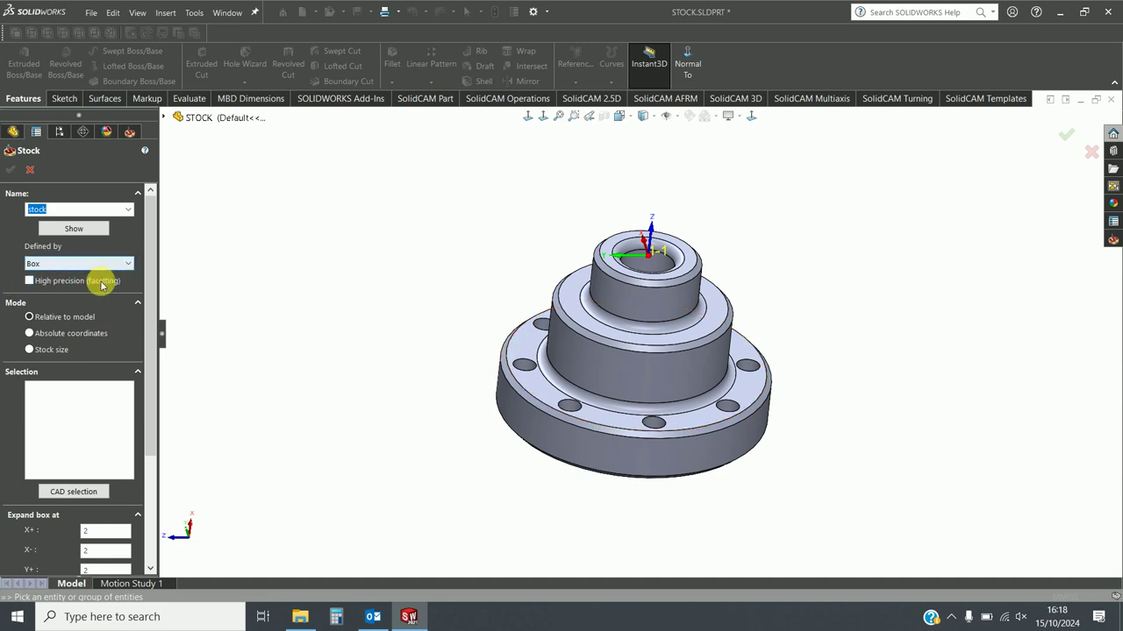
left_click(584, 319)
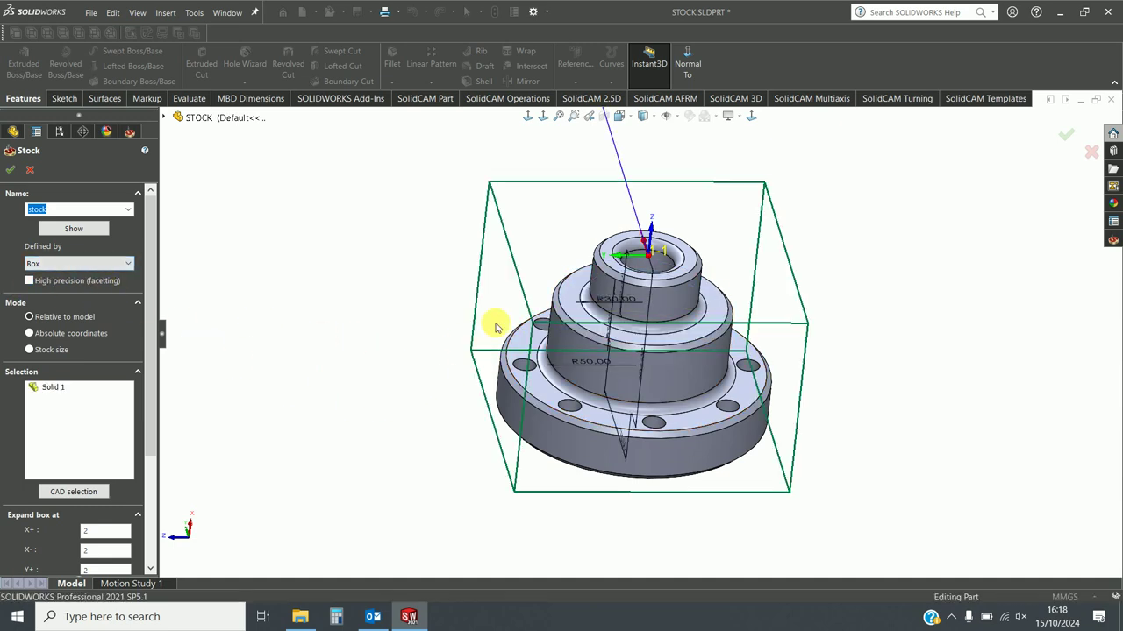
mouse_move(420, 283)
middle_mouse_down()
mouse_move(439, 471)
mouse_move(401, 376)
middle_mouse_up()
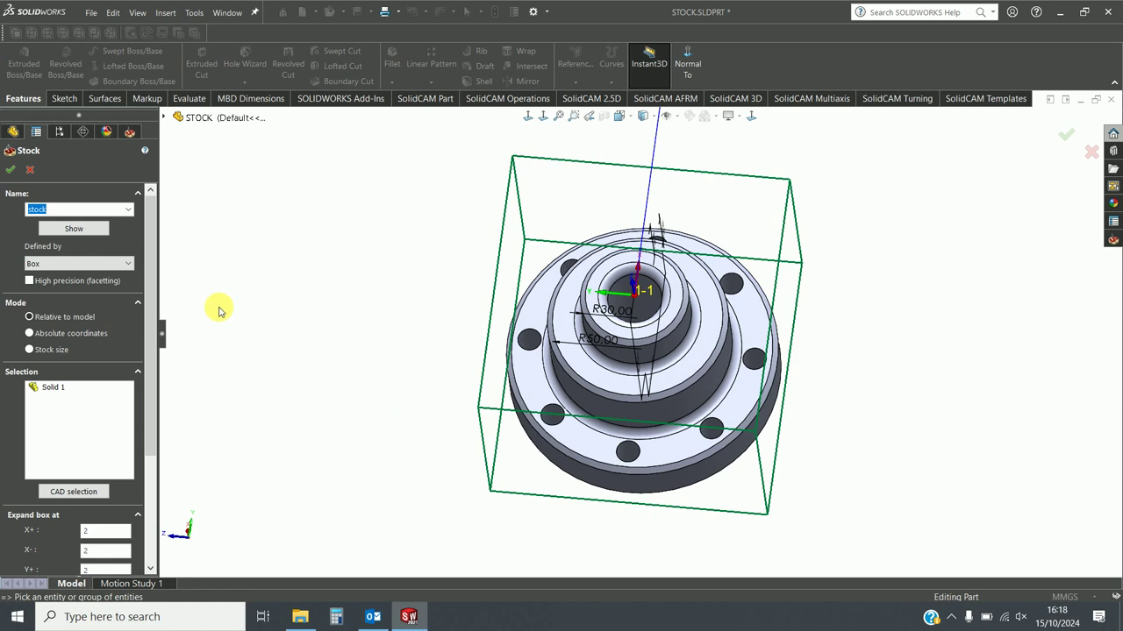
left_click(85, 233)
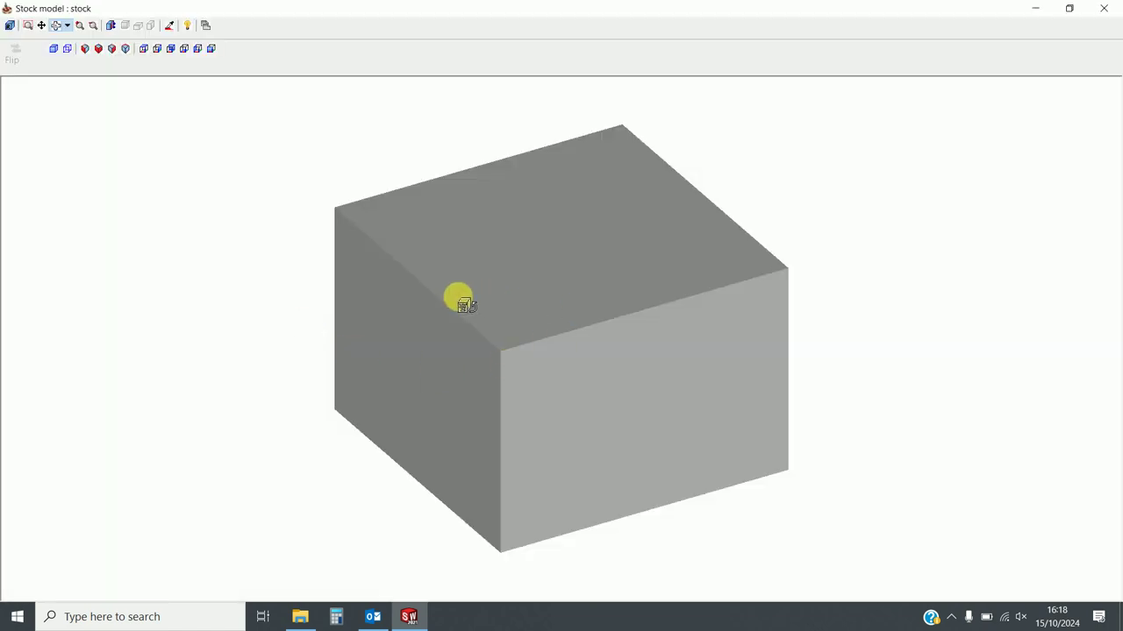
left_click(1103, 9)
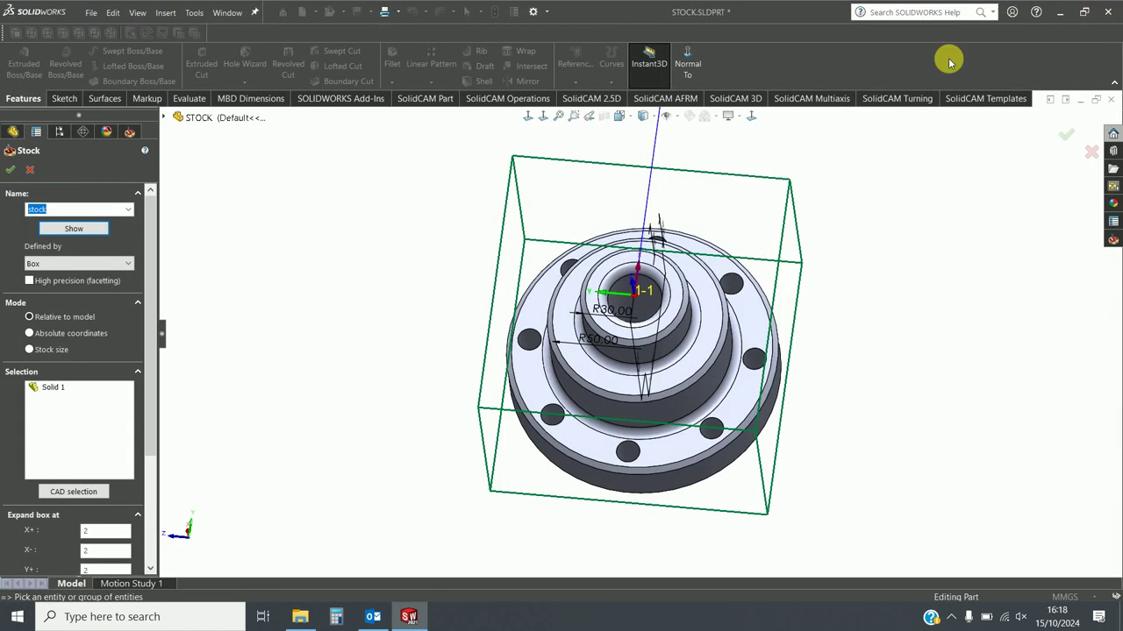
left_click(110, 264)
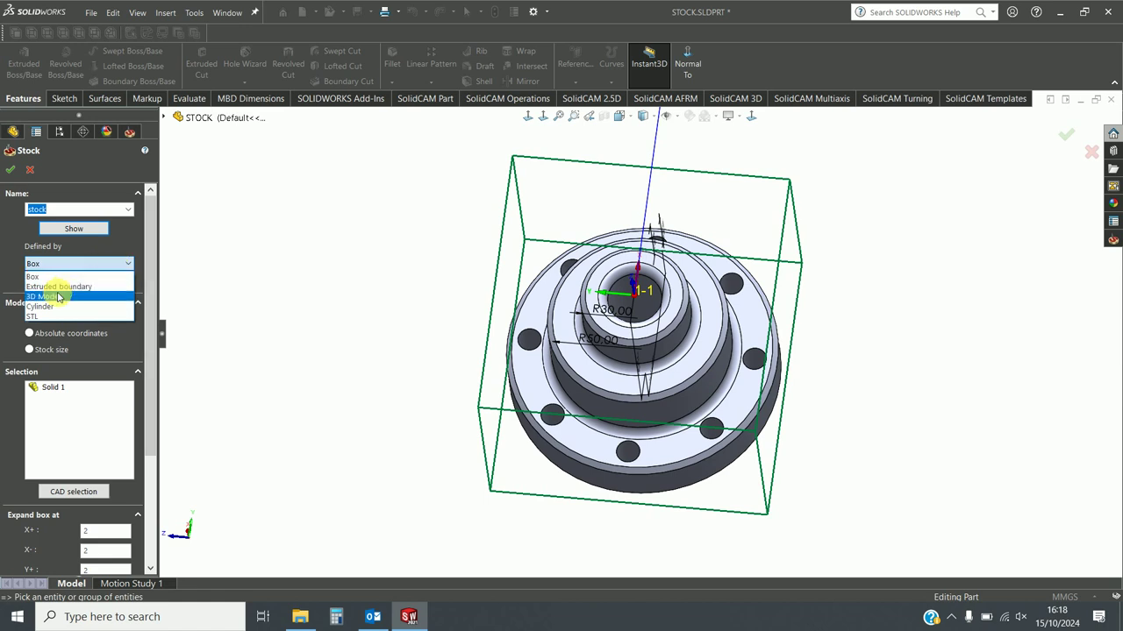
- Redefine the stock as an Extruded boundary on the flange's 150 mm outer edge and preview the cylinder
left_click(69, 288)
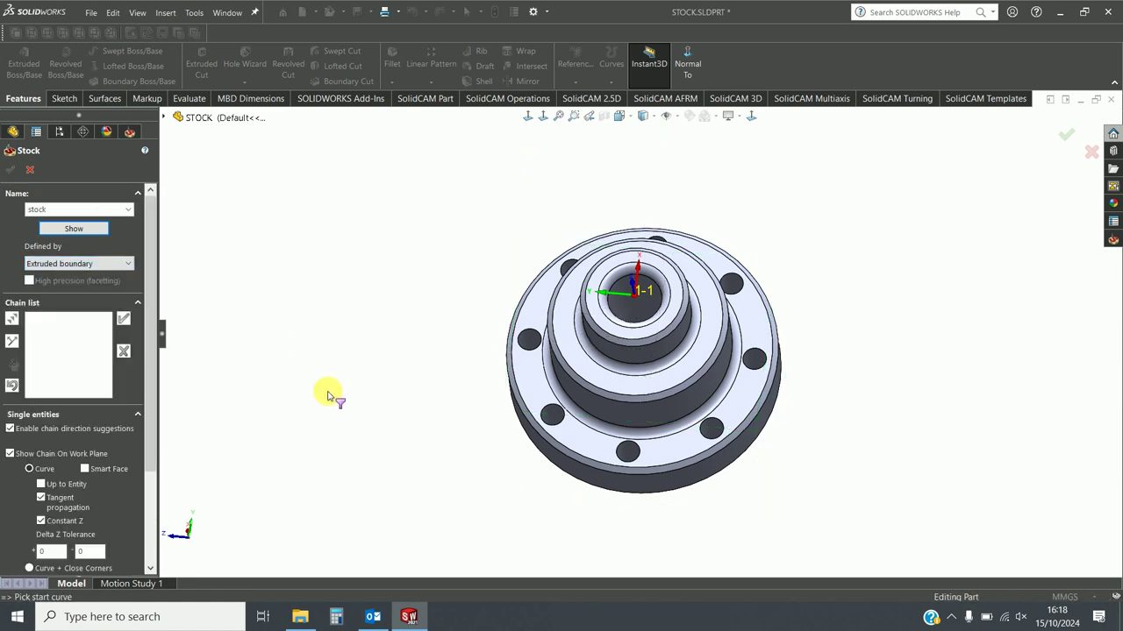
middle_click_drag(359, 311, 471, 405)
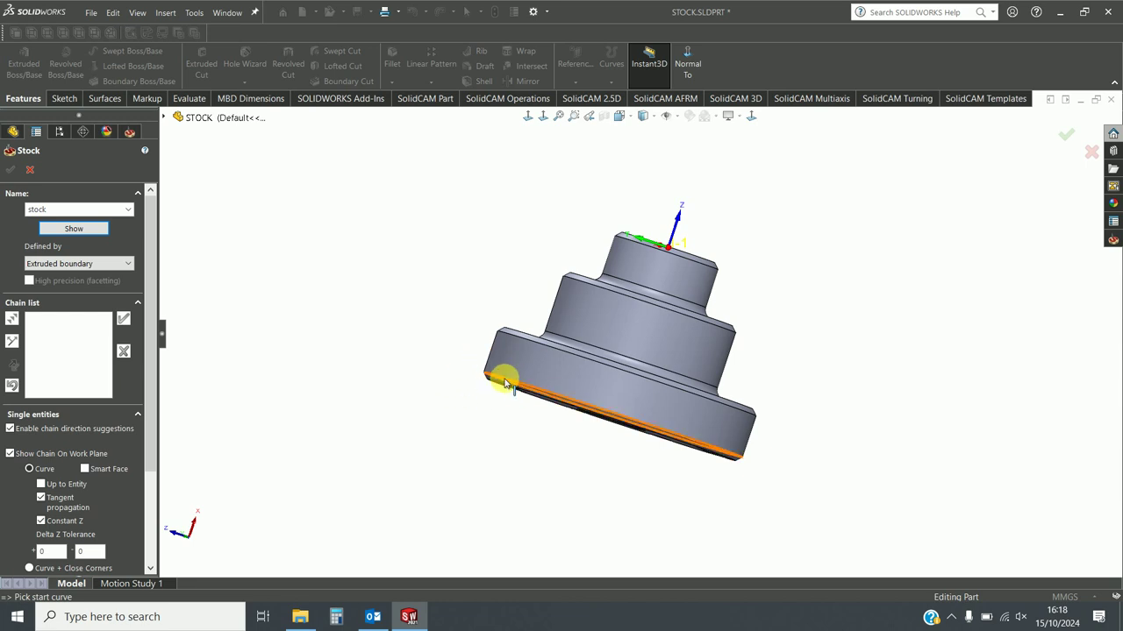
scroll(504, 384, "down", 3)
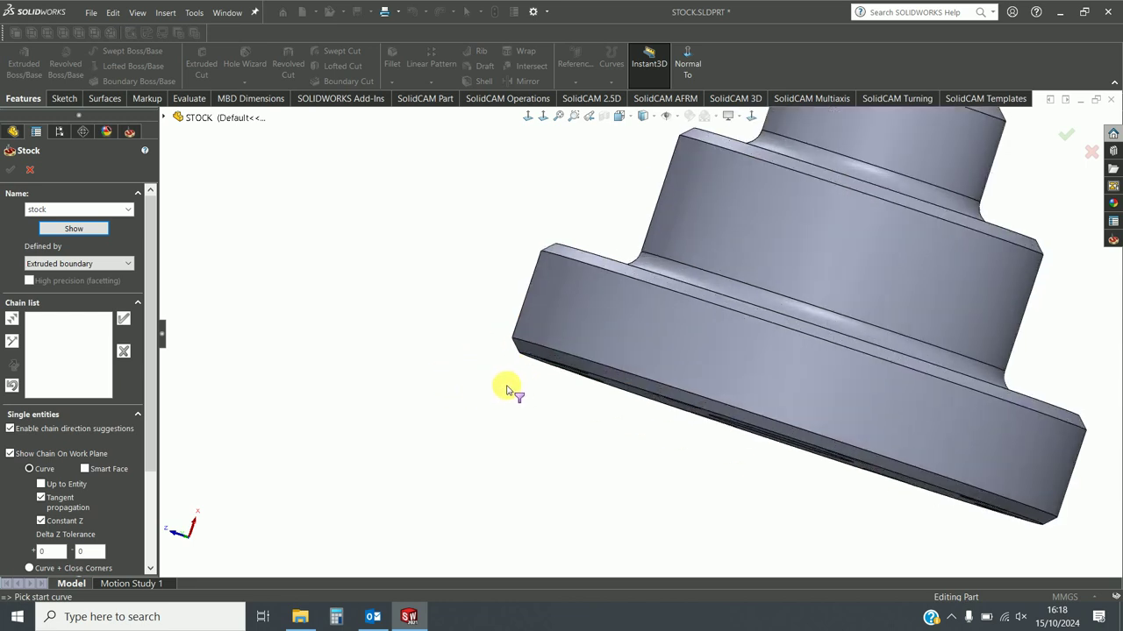
left_click(524, 344)
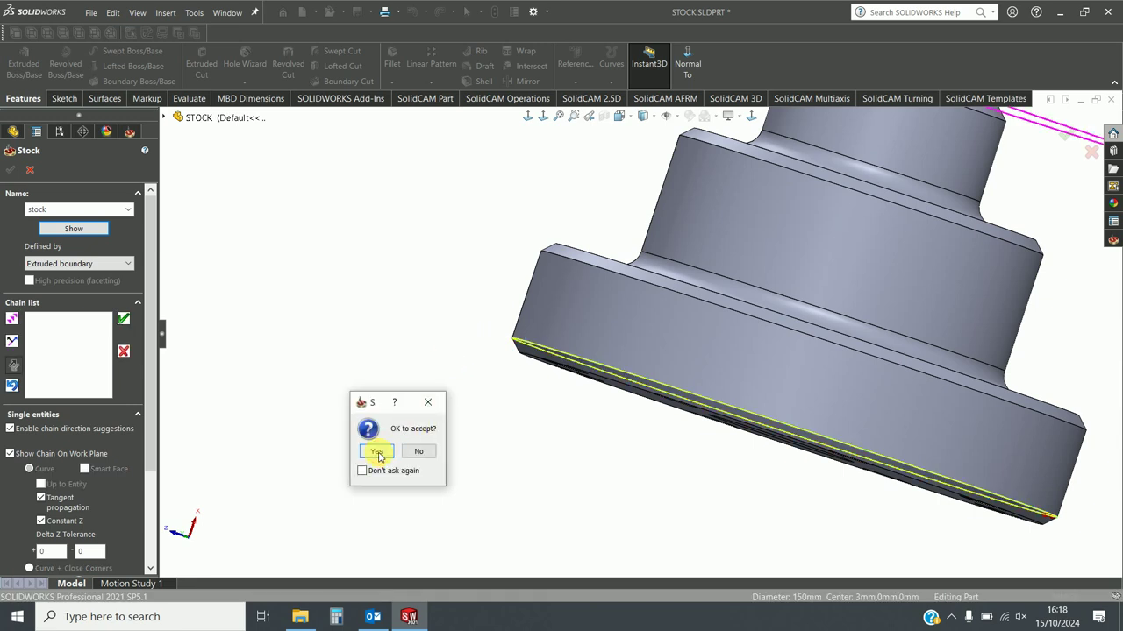
left_click(375, 451)
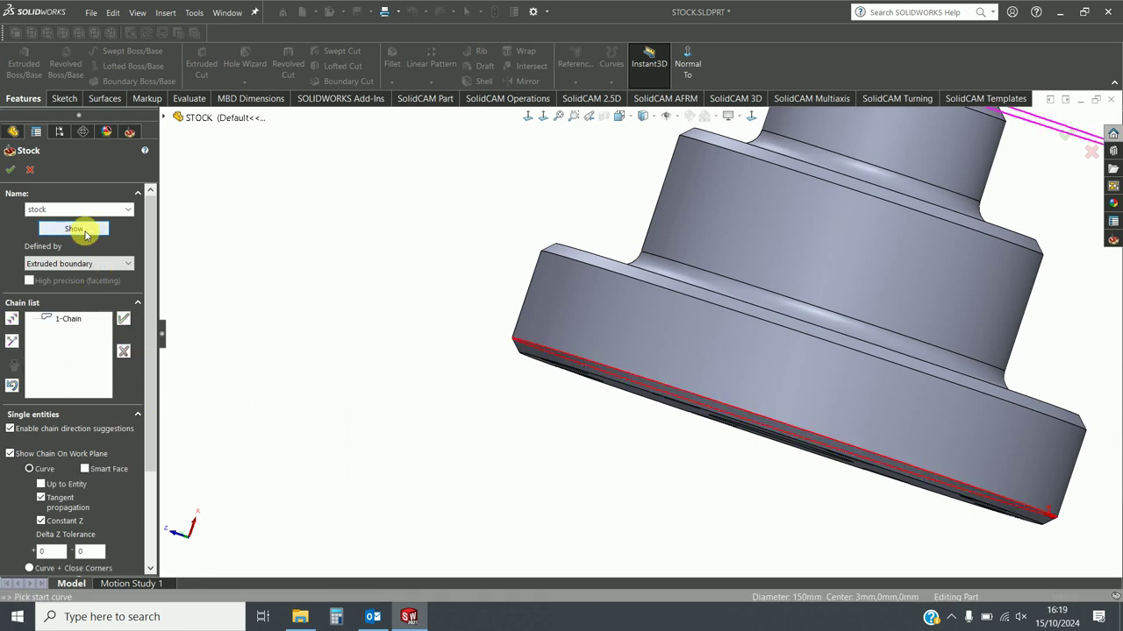
left_click(75, 229)
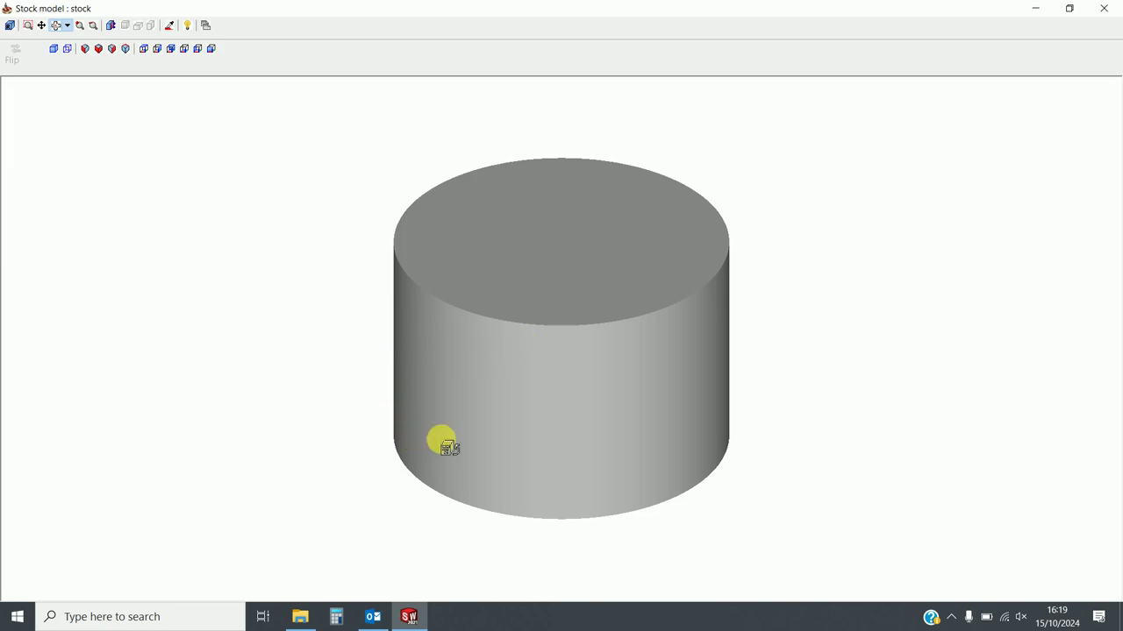
left_click_drag(441, 443, 651, 428)
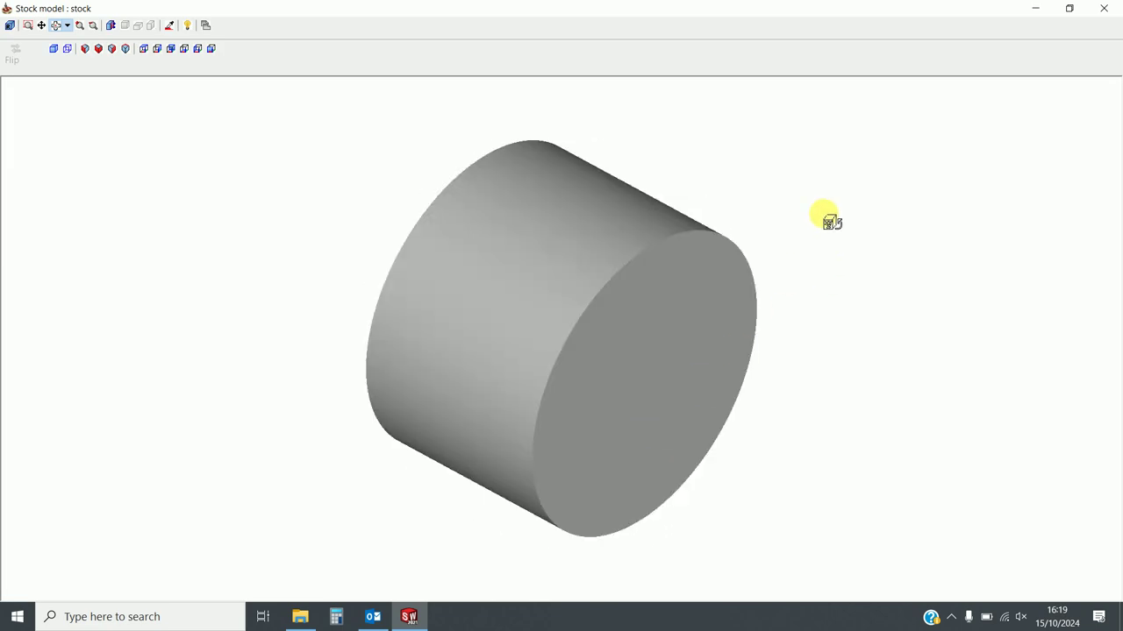
left_click(1103, 9)
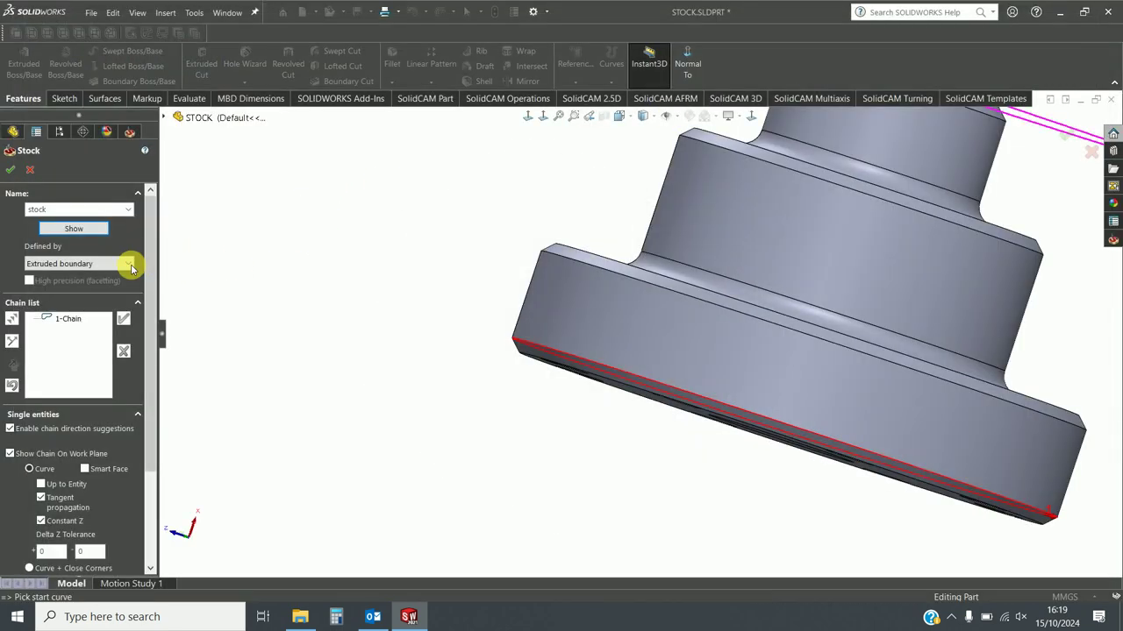
left_click(119, 264)
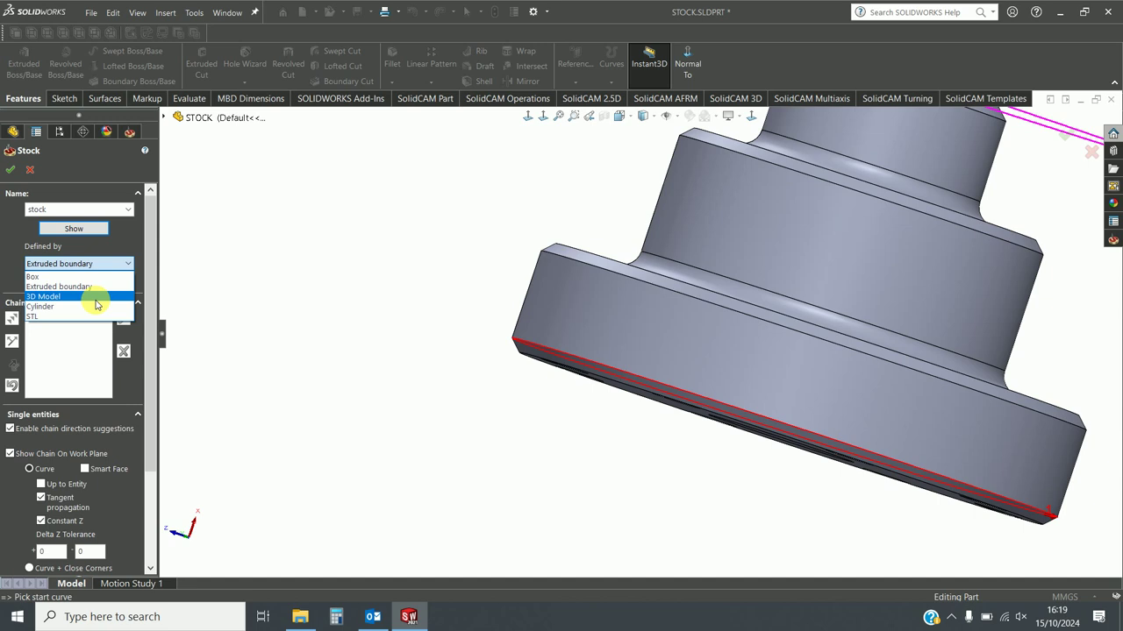
- Keep Extruded boundary, confirm the stock, and return to the SOLIDWORKS feature tree
left_click(30, 173)
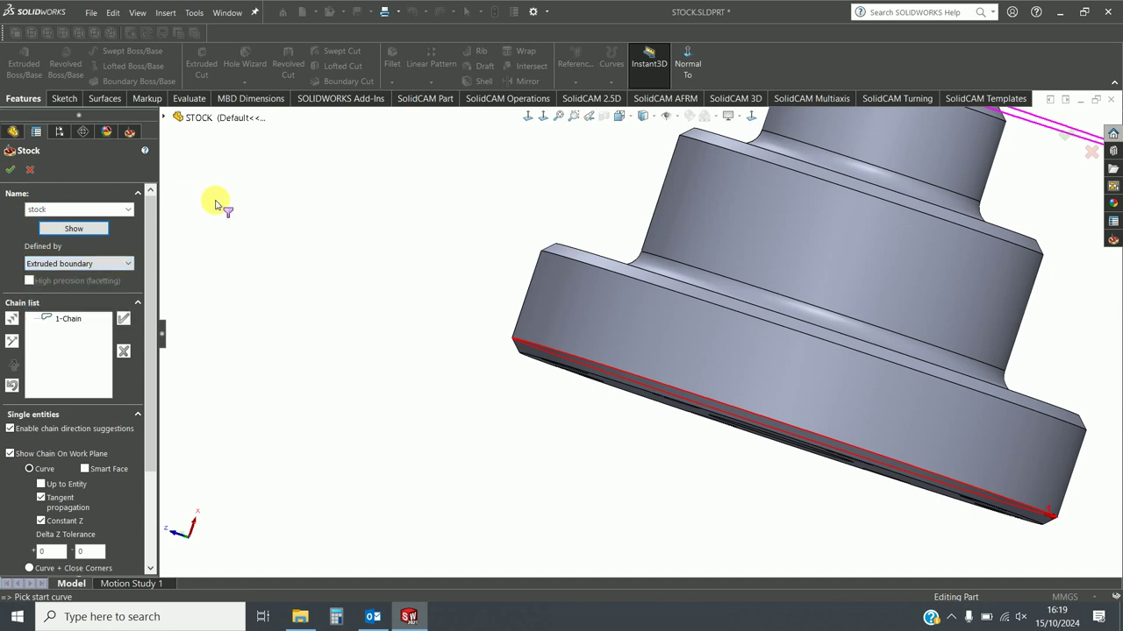
left_click(27, 173)
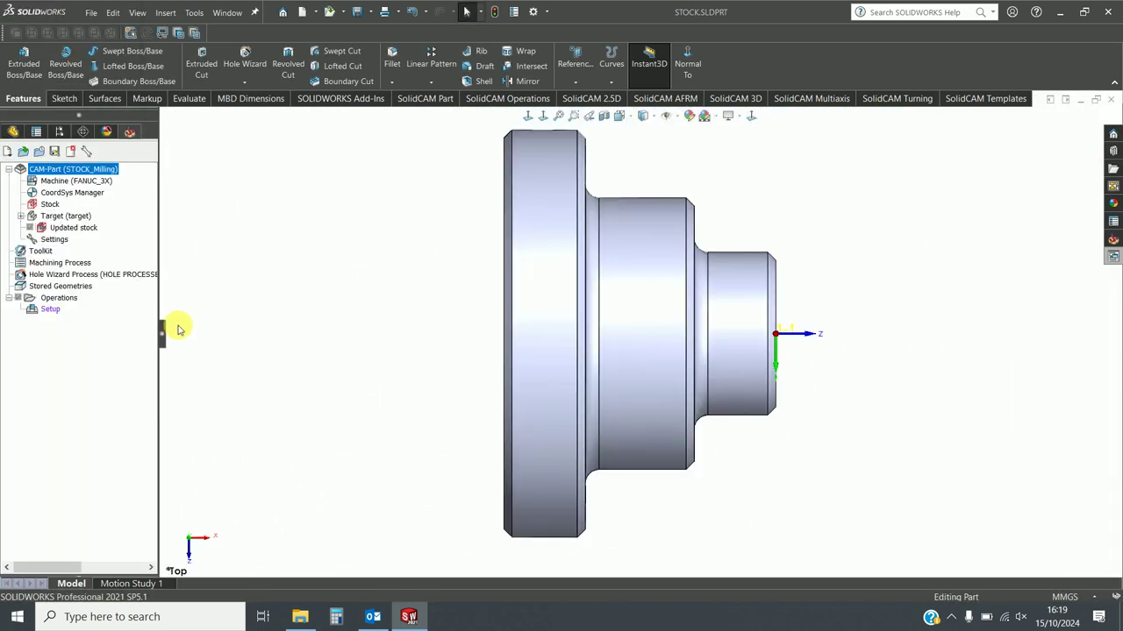
left_click(9, 133)
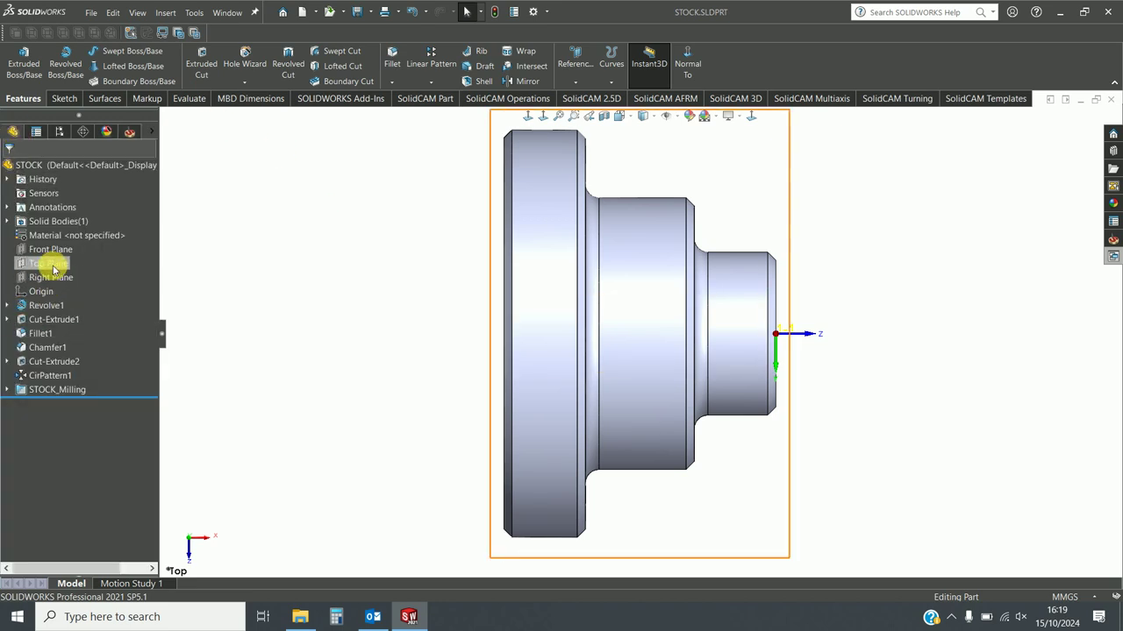
- Start a sketch on the Top Plane, expand Revolve1, and show the part as wireframe
left_click(52, 266)
left_click(88, 247)
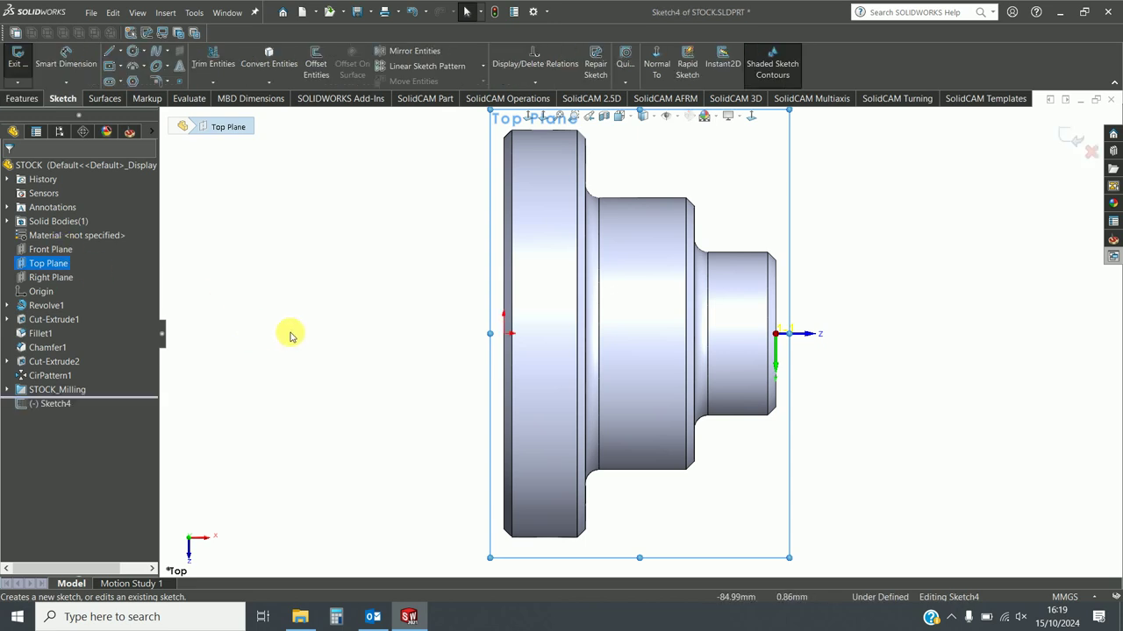
left_click(7, 306)
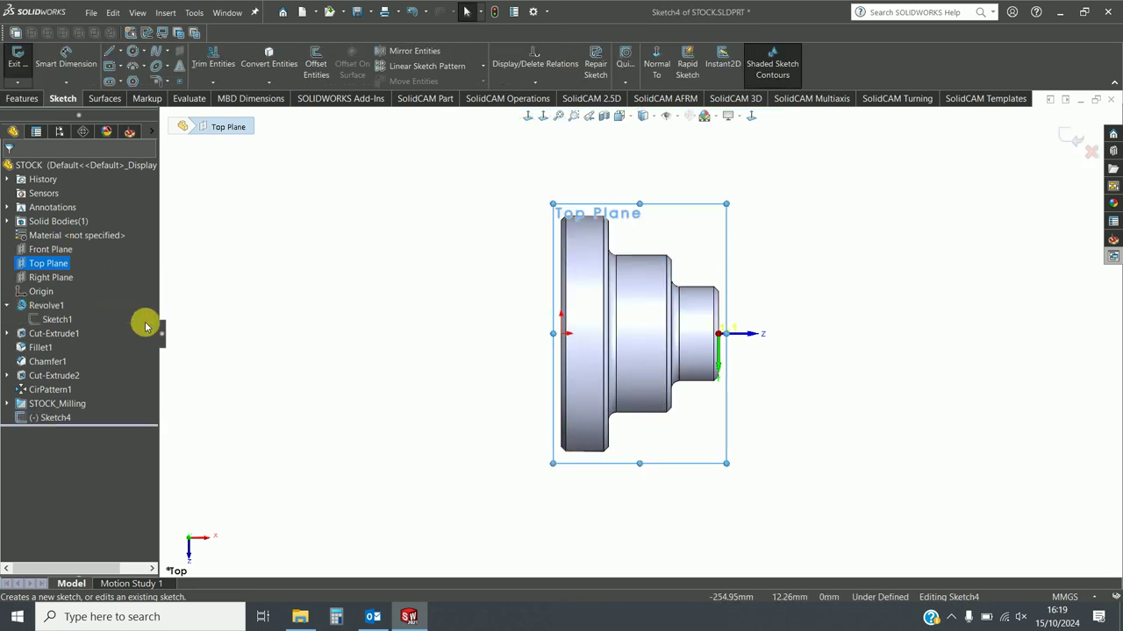
left_click(660, 118)
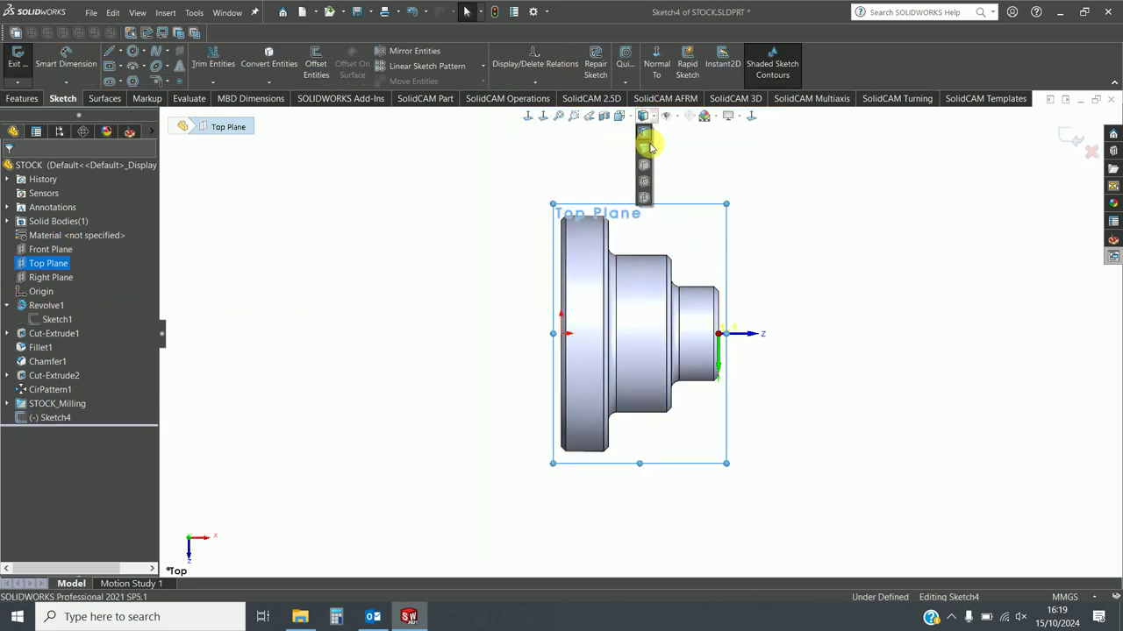
left_click(644, 199)
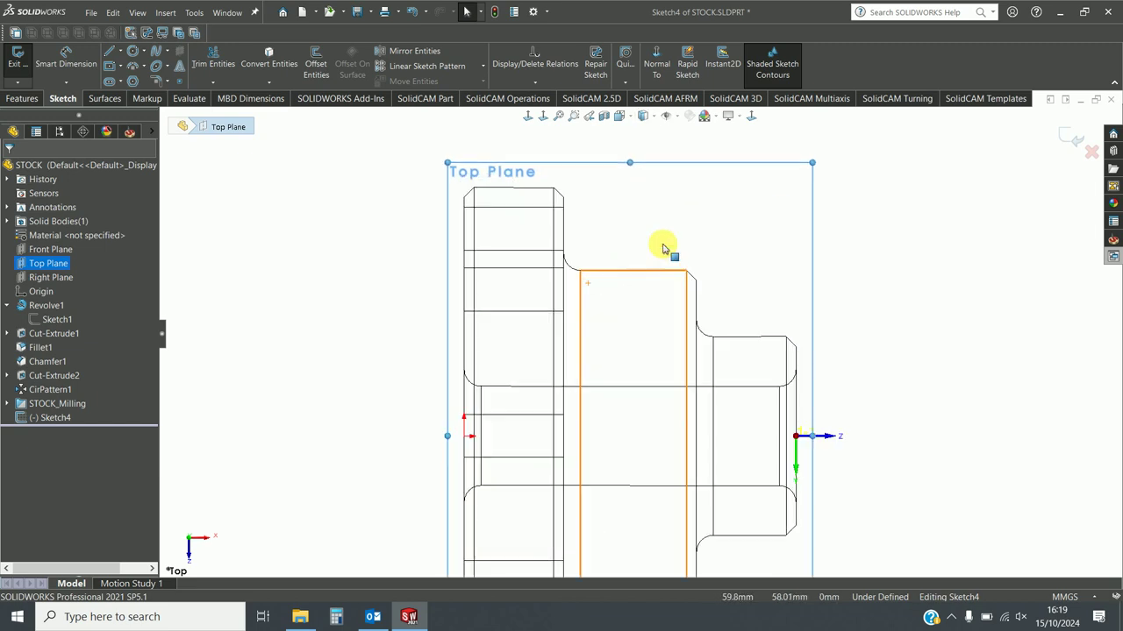
scroll(653, 242, "down", 3)
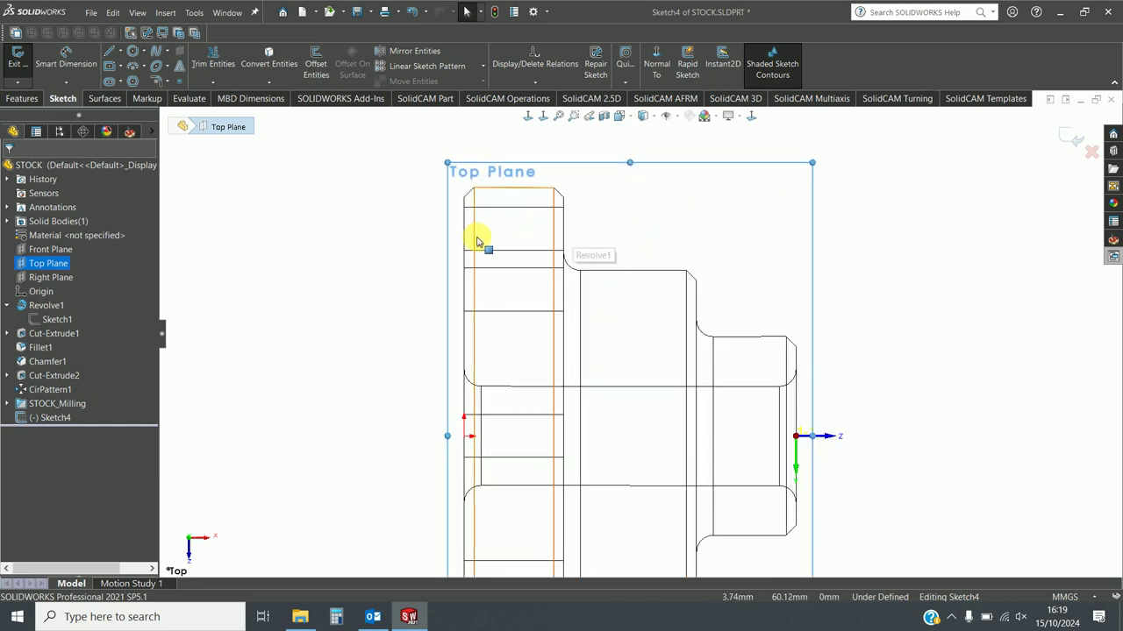
- Convert the flange's top edges and top-right chamfer into sketch lines, removing the wrongly picked Edge<1>
left_click(272, 72)
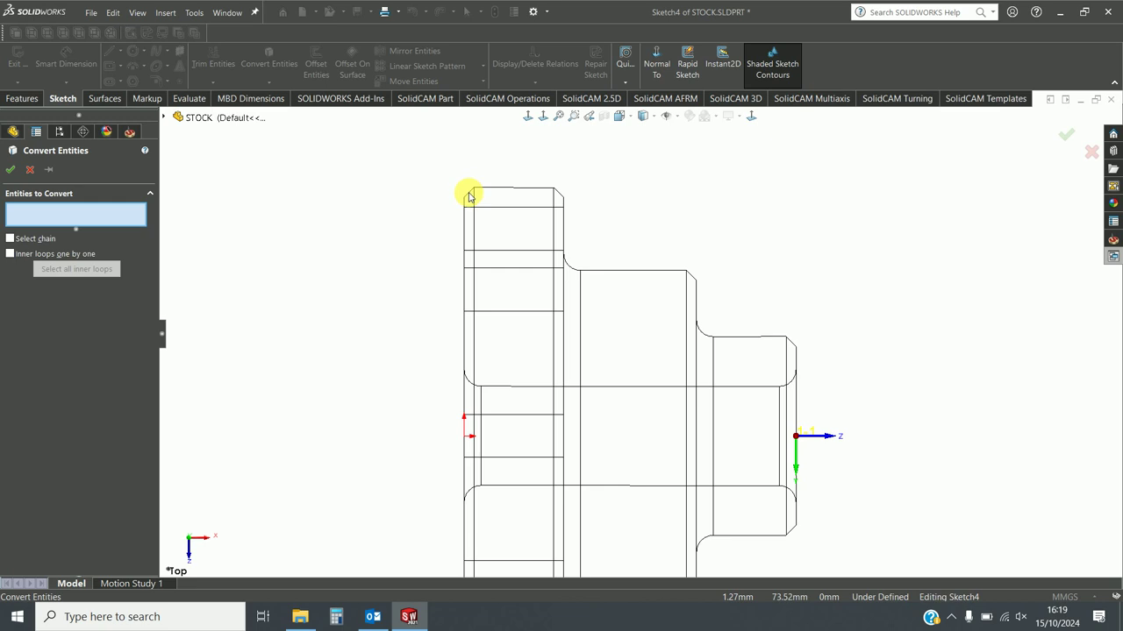
left_click(482, 190)
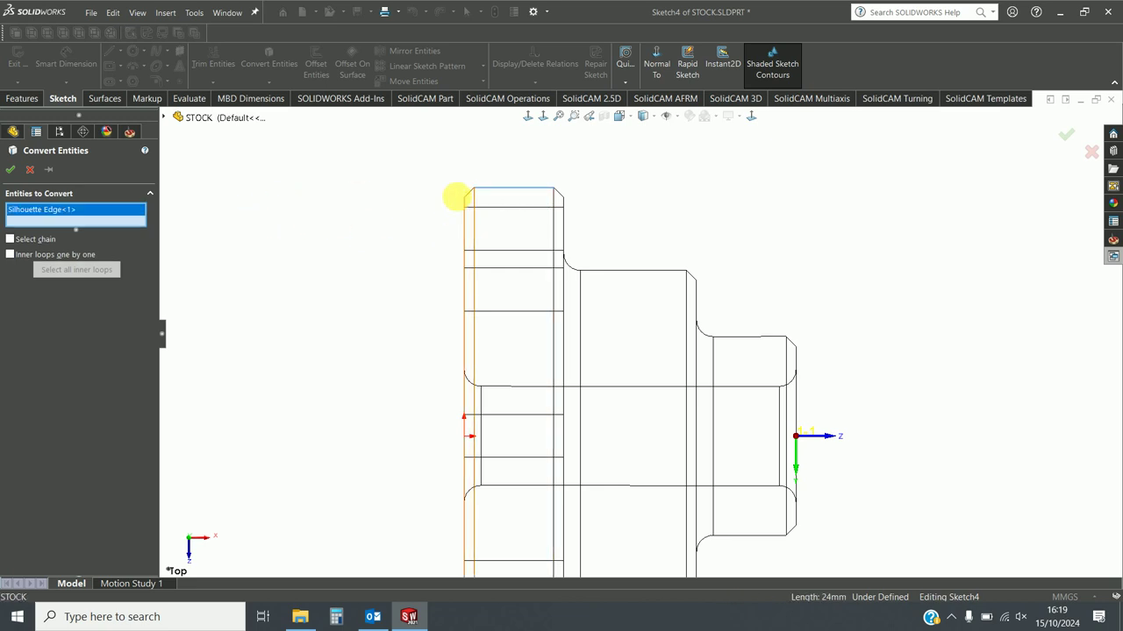
left_click(468, 195)
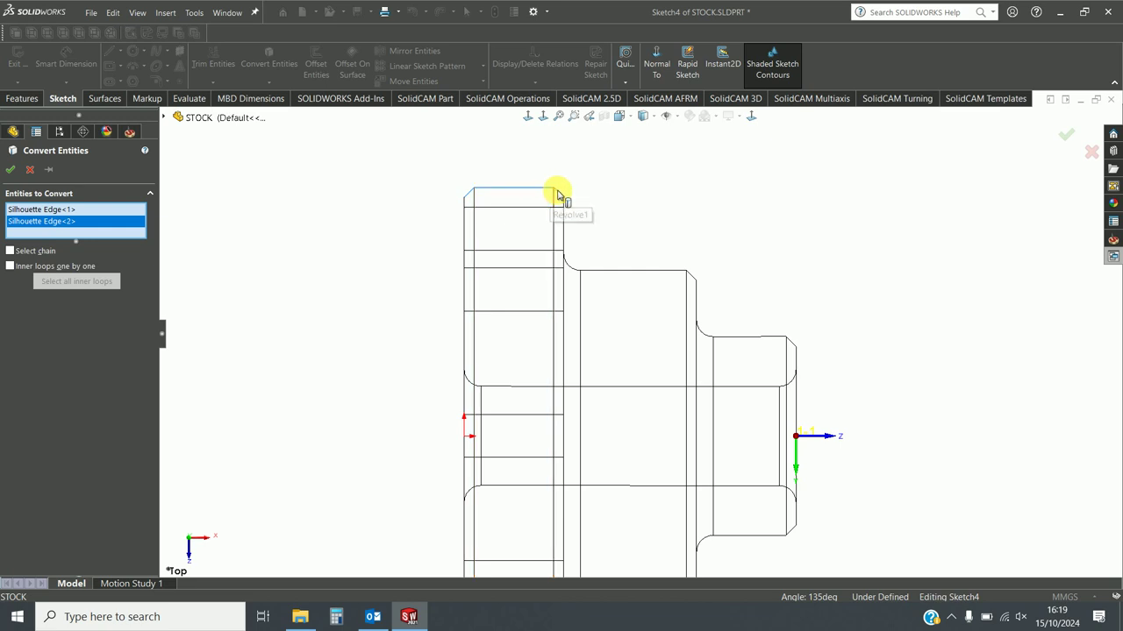
left_click(558, 194)
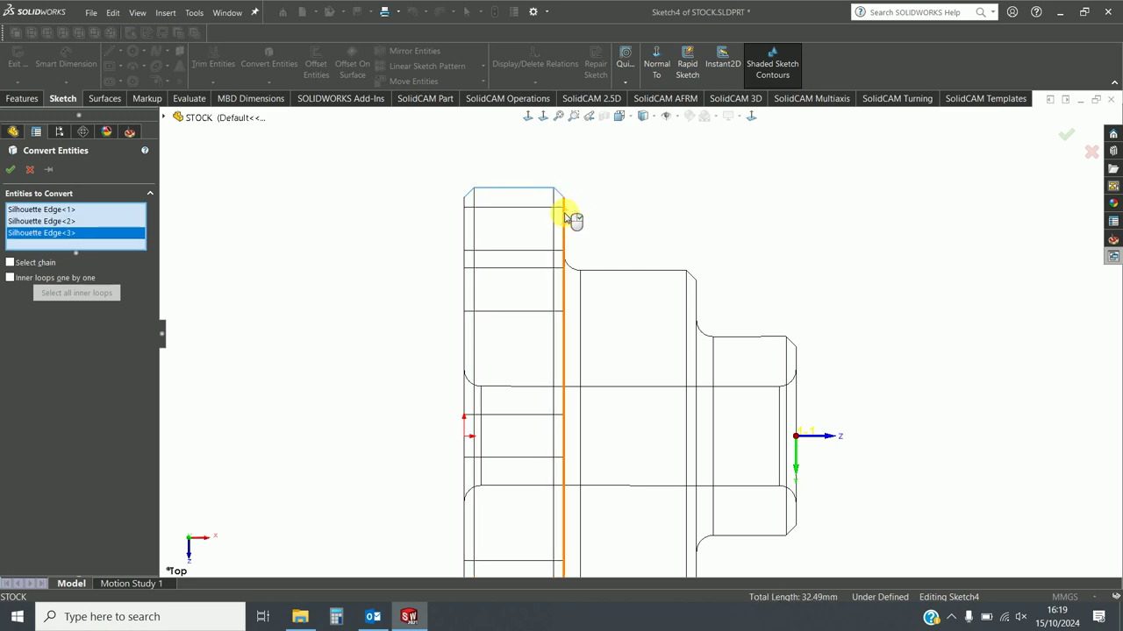
left_click(566, 219)
right_click(81, 245)
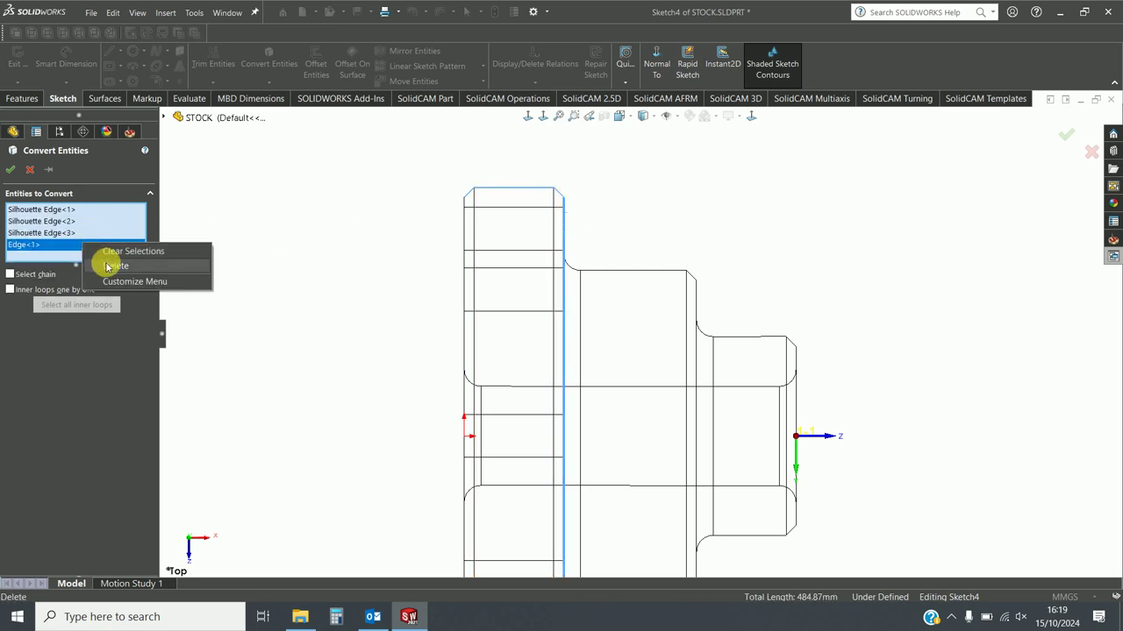
left_click(111, 266)
- Add the middle step edge, its chamfer, the fillet arc, small step and end chamfer to the conversion
left_click(617, 272)
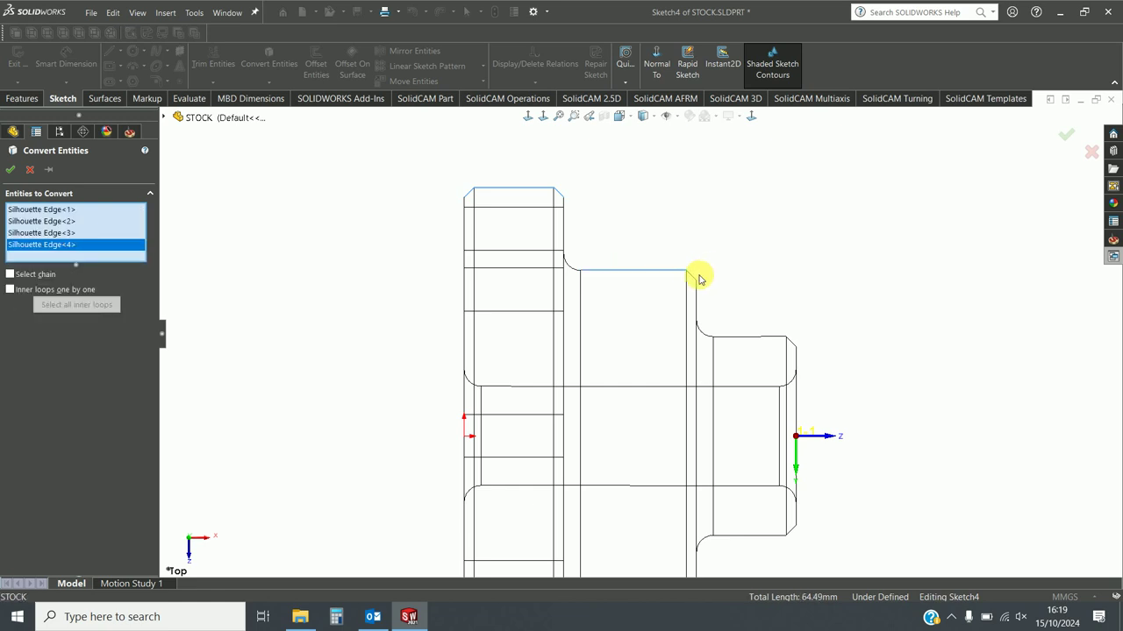
left_click(692, 279)
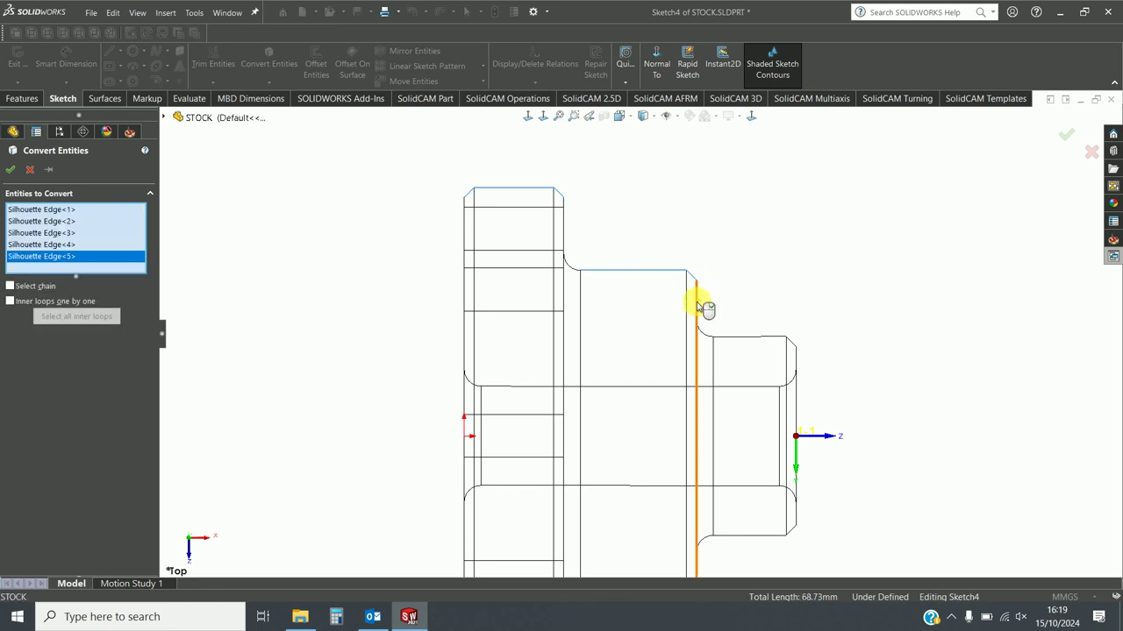
left_click(713, 339)
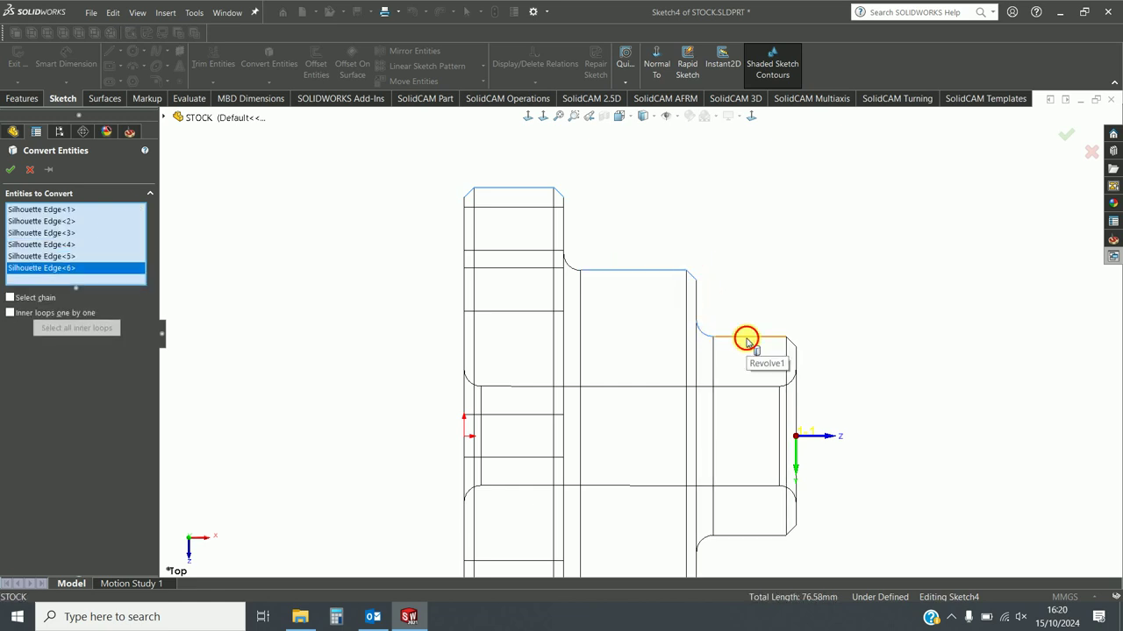
left_click(745, 339)
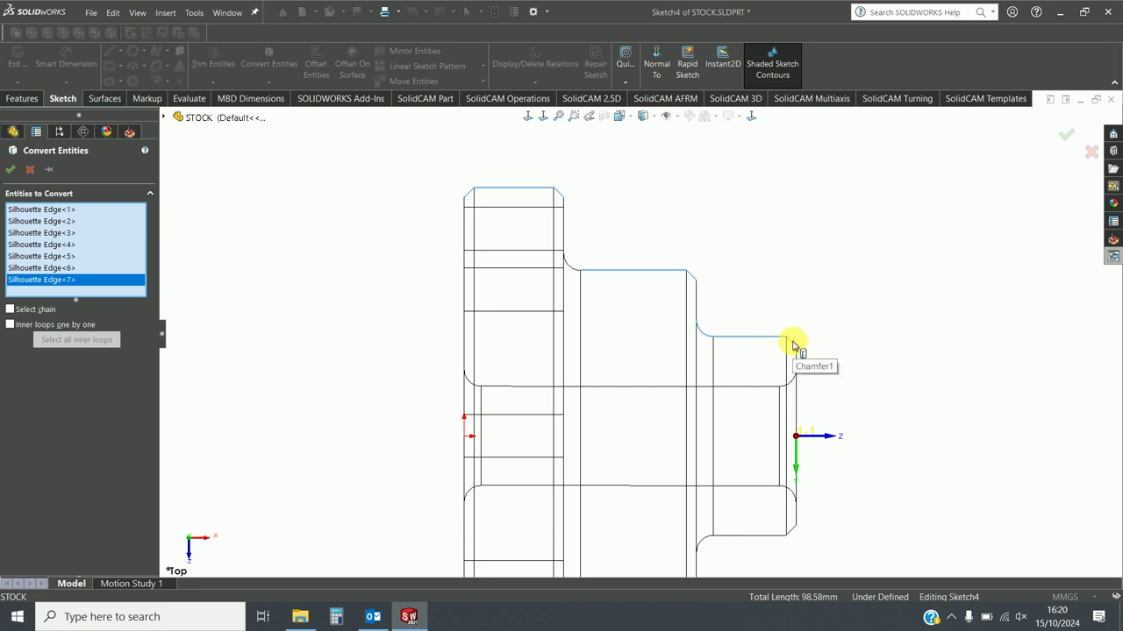
left_click(792, 344)
left_click(14, 169)
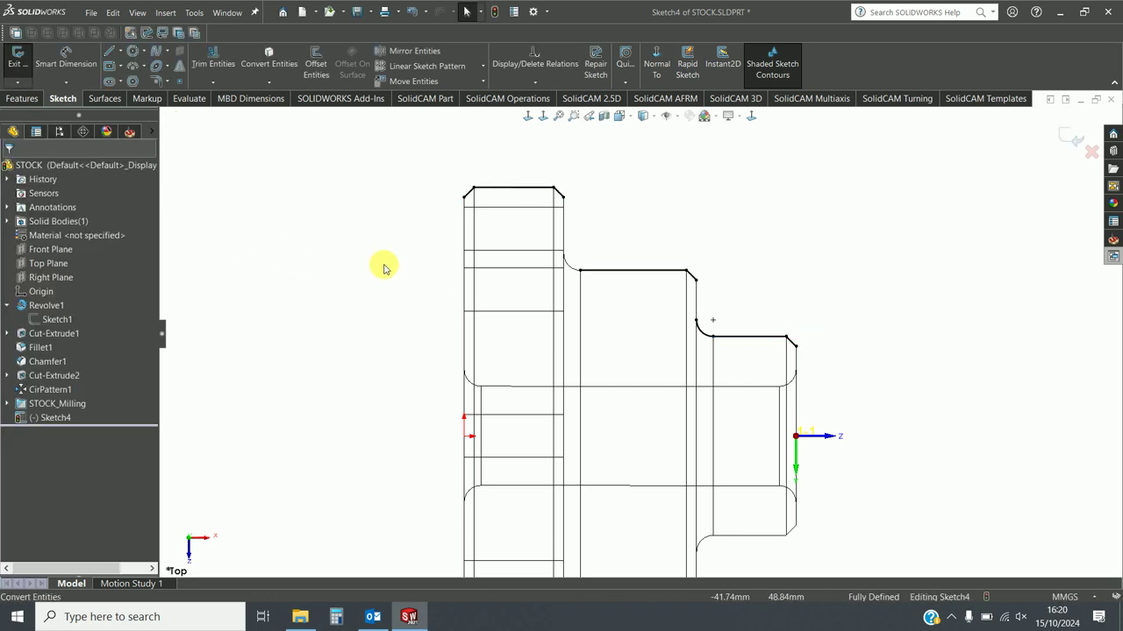
- Draw a vertical line from the flange chamfer to the upper step corner and a 3-point arc rounding it
left_click(107, 49)
scroll(561, 211, "down", 5)
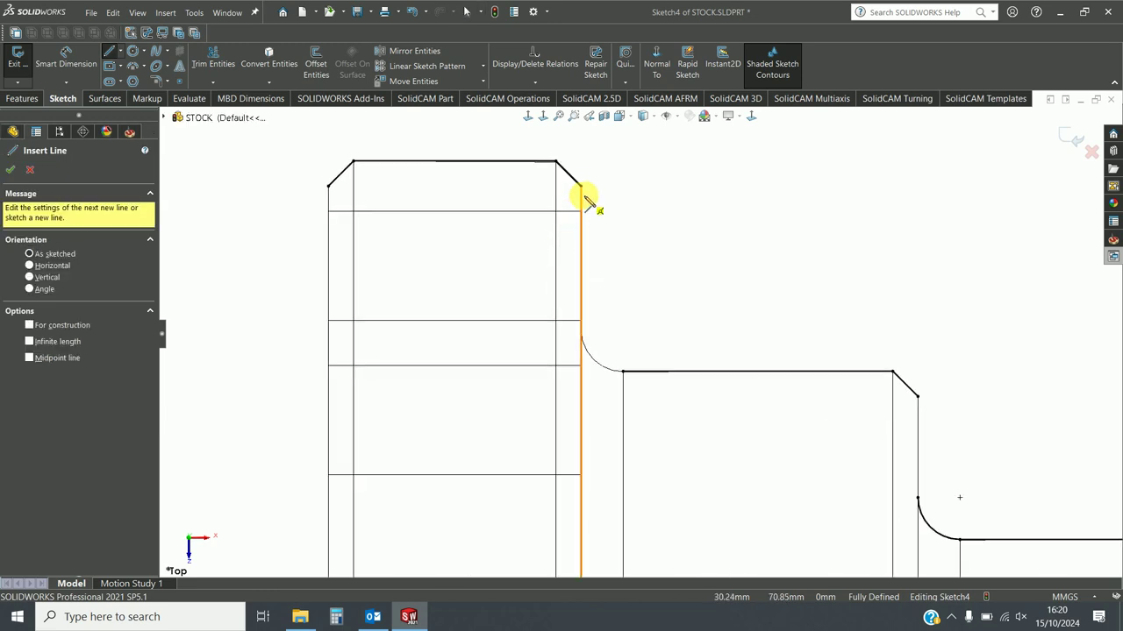
left_click(581, 186)
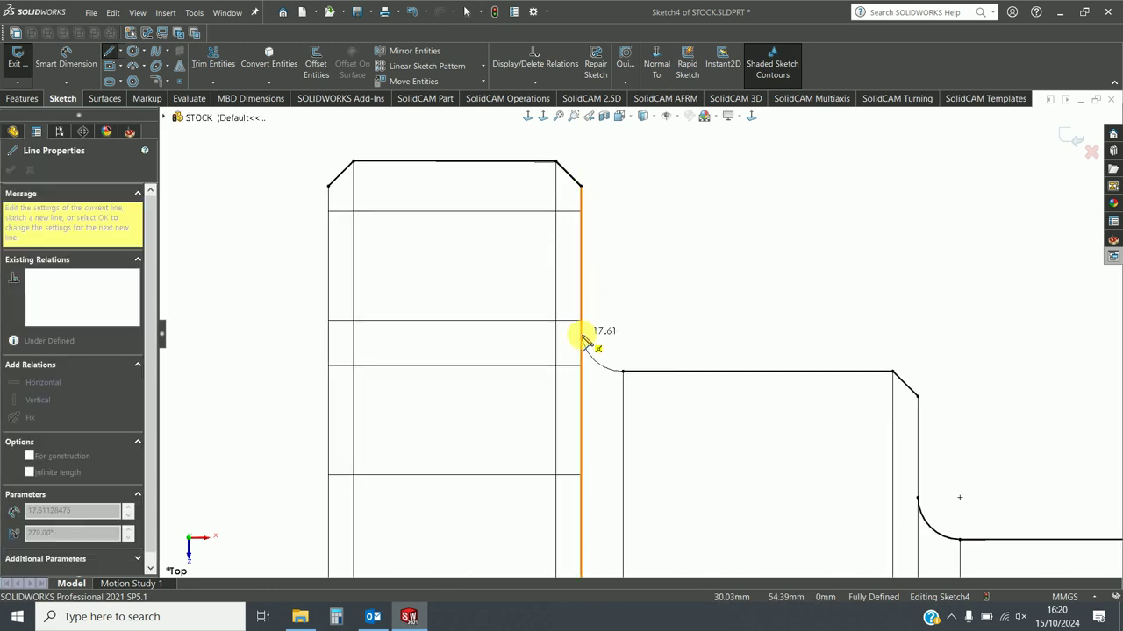
double_click(580, 329)
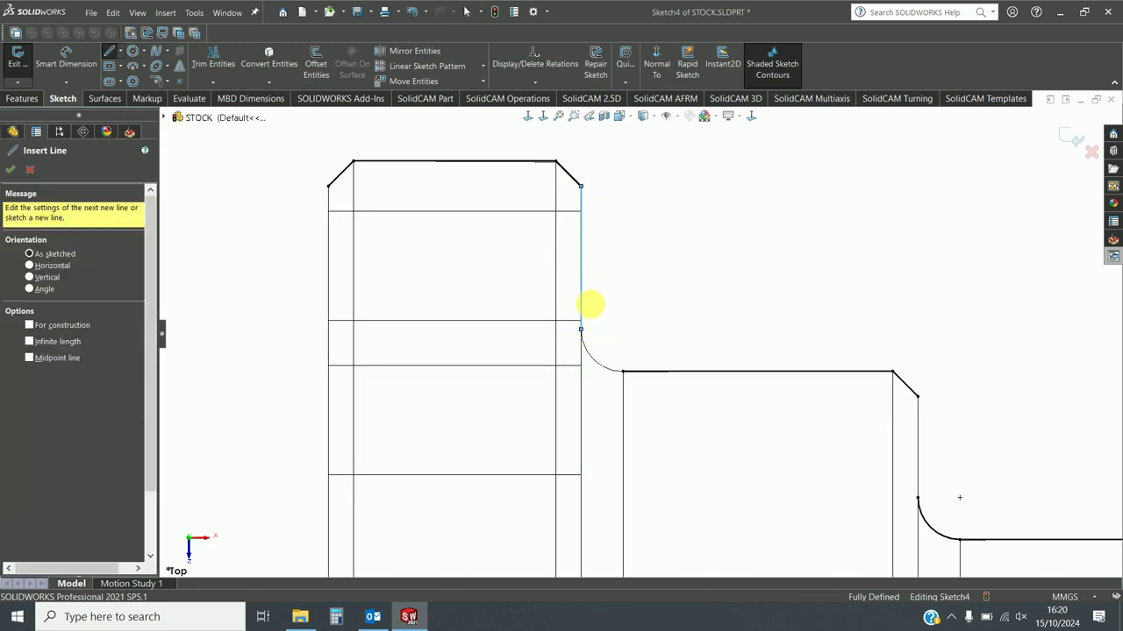
key("Escape")
left_click(134, 69)
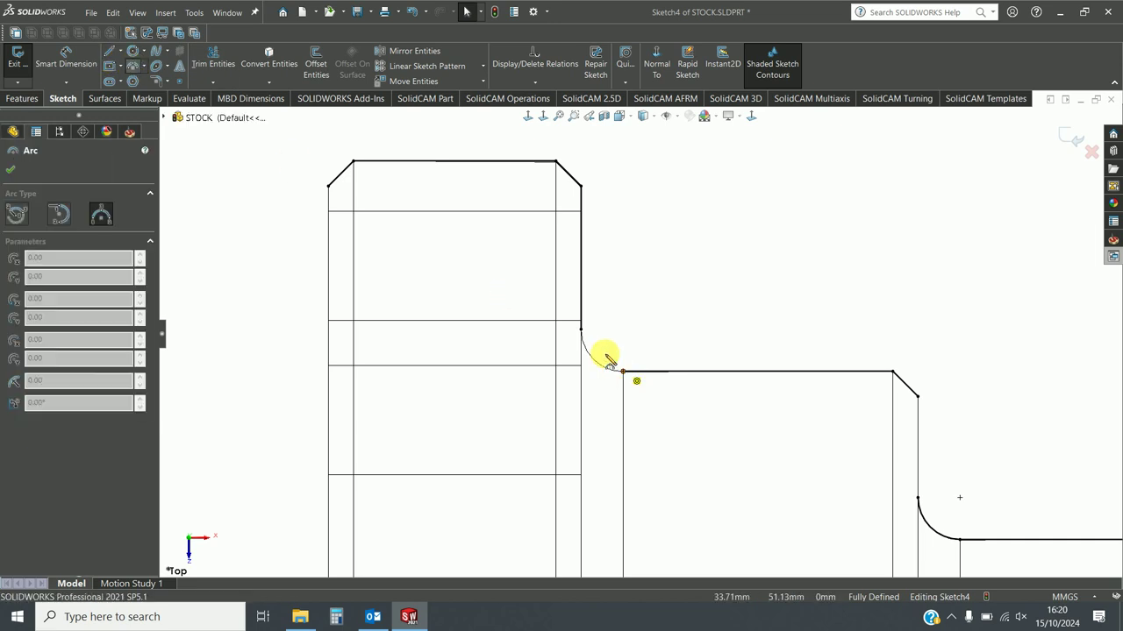
left_click(581, 329)
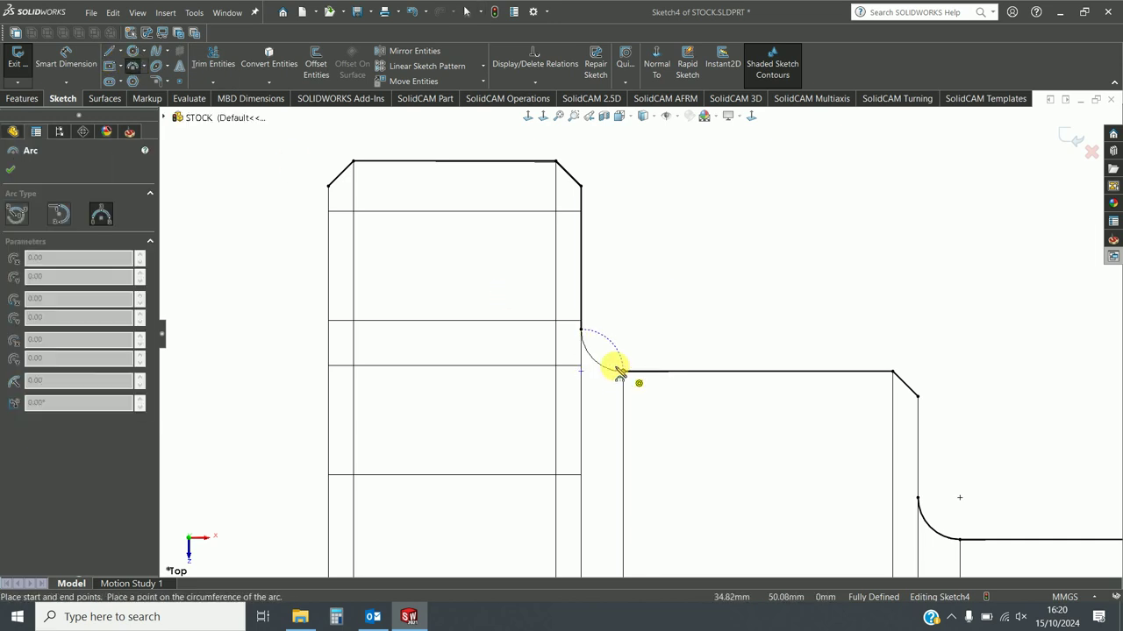
left_click(609, 370)
key("Escape")
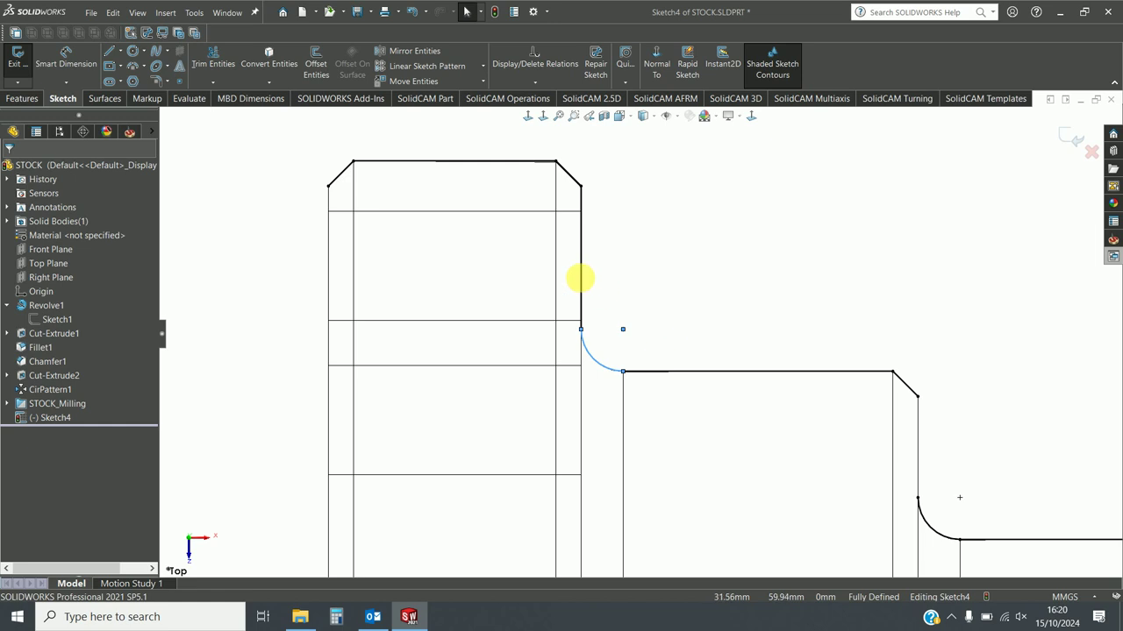
- Add a short vertical line from the lower step corner down to the fillet
scroll(579, 281, "up", 2)
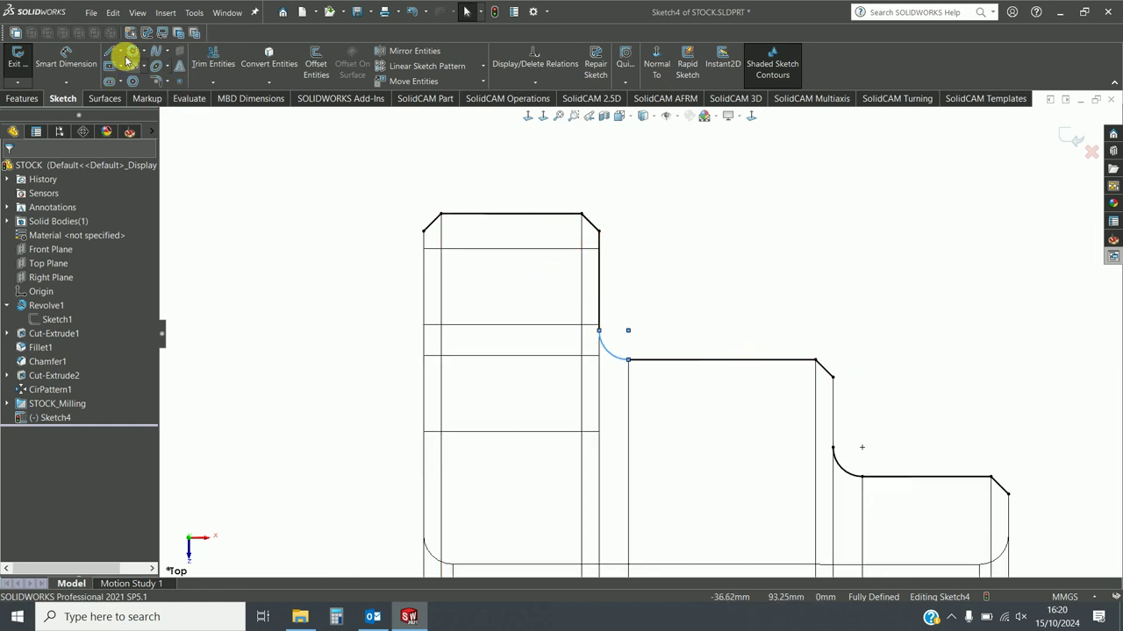
left_click(111, 54)
left_click(833, 378)
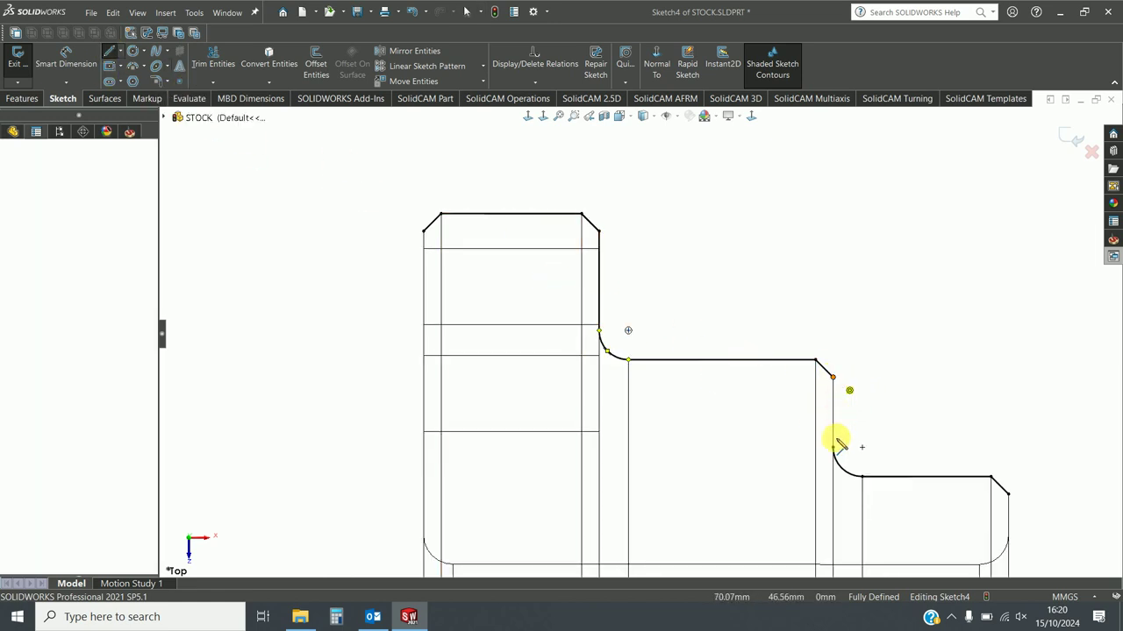
double_click(833, 449)
scroll(638, 333, "up", 3)
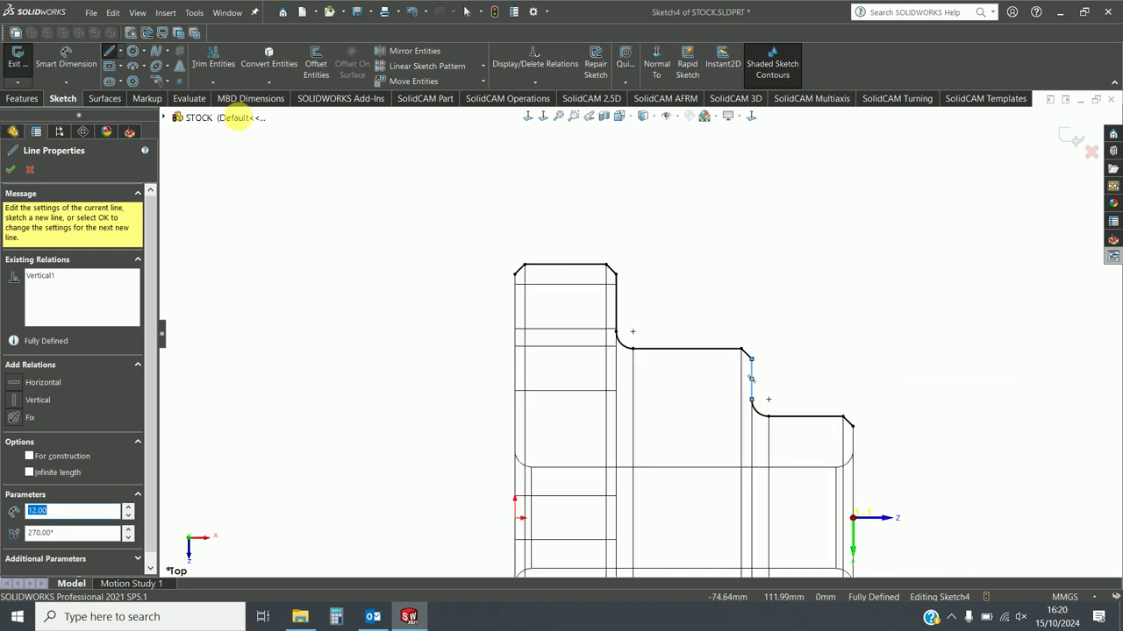
key("Escape")
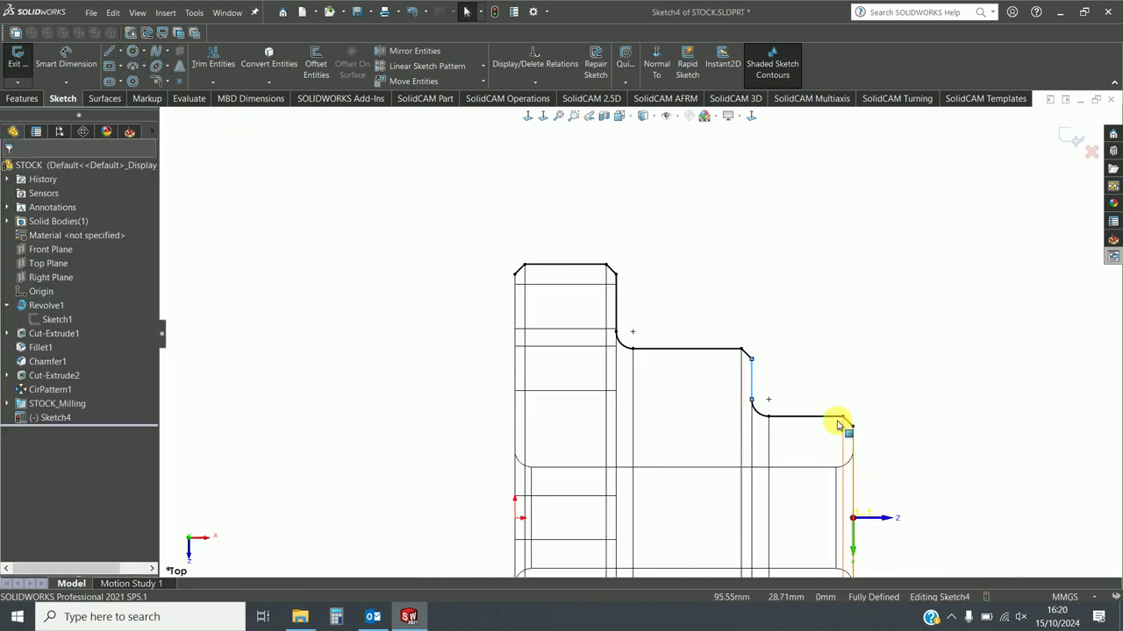
- Close the profile down to and along the centre axis, switch to Shaded With Edges, and exit the sketch
left_click(112, 54)
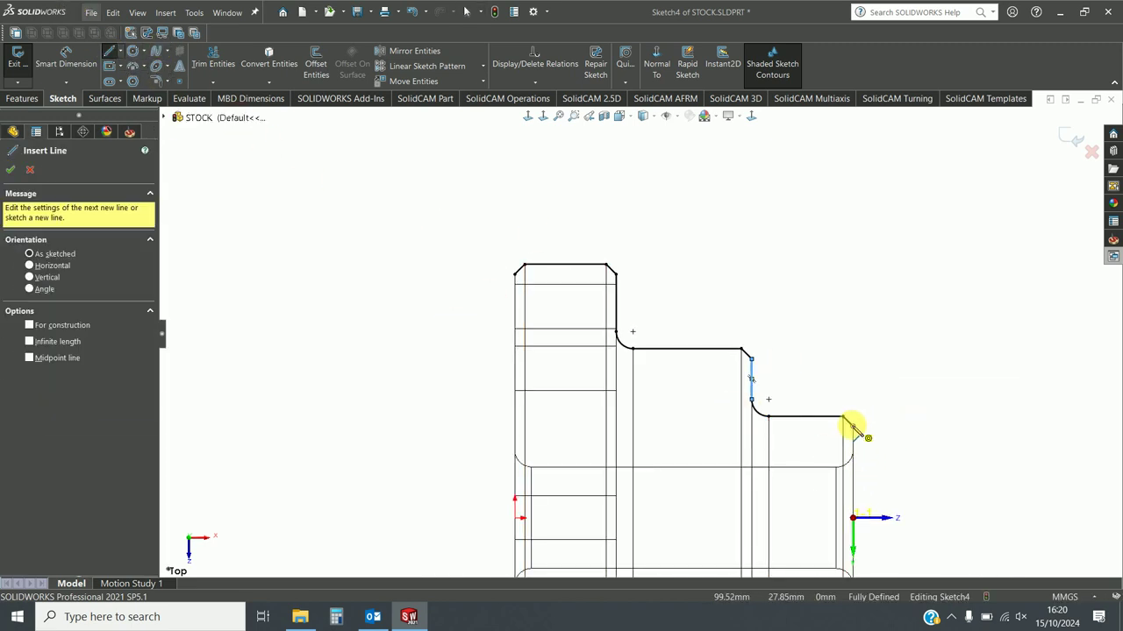
left_click(853, 427)
scroll(853, 439, "up", 2)
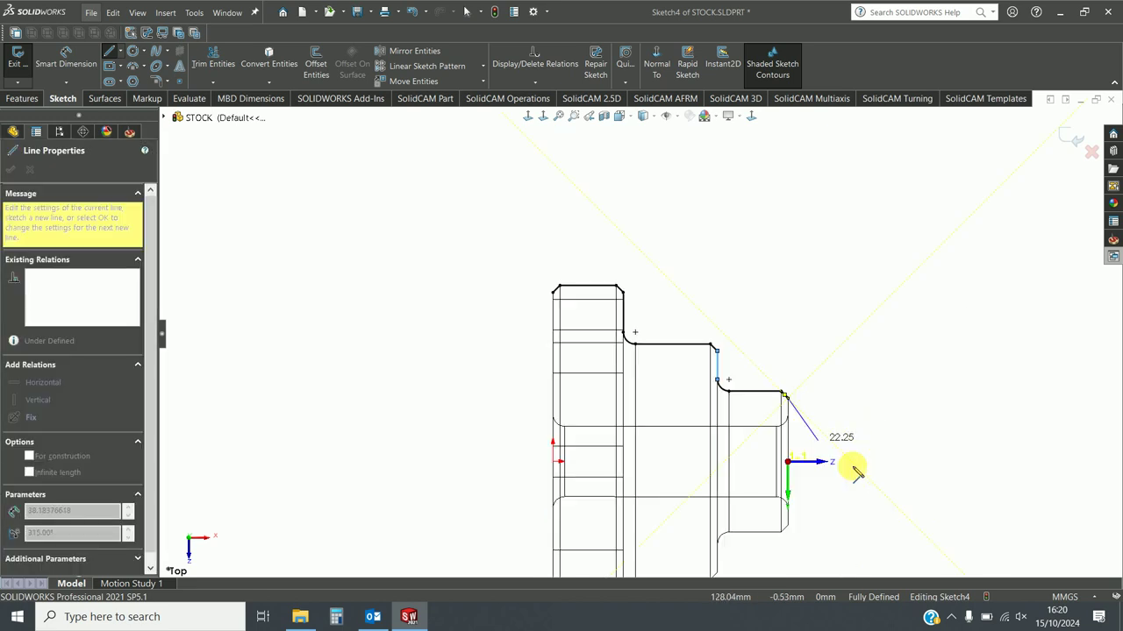
left_click(788, 462)
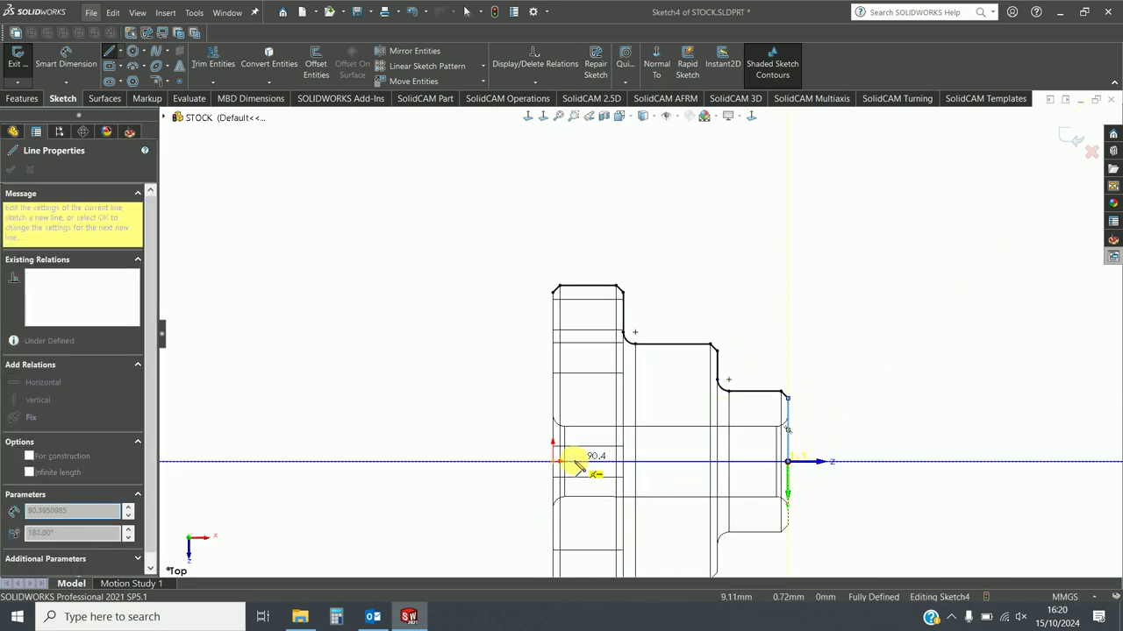
left_click(553, 462)
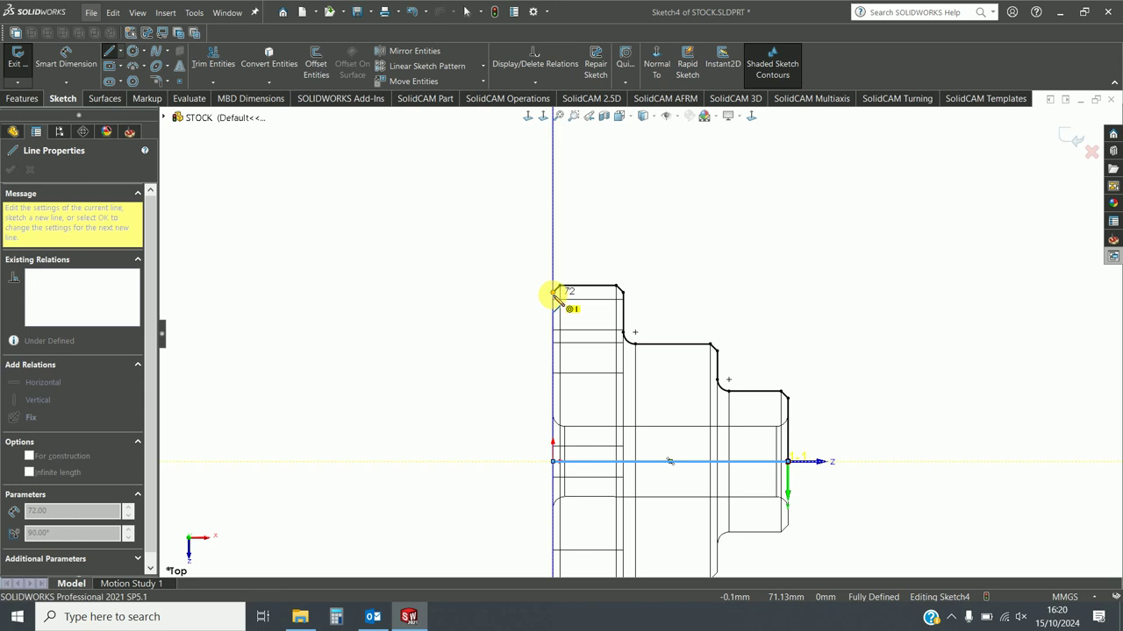
left_click(552, 285)
right_click(495, 267)
left_click(532, 275)
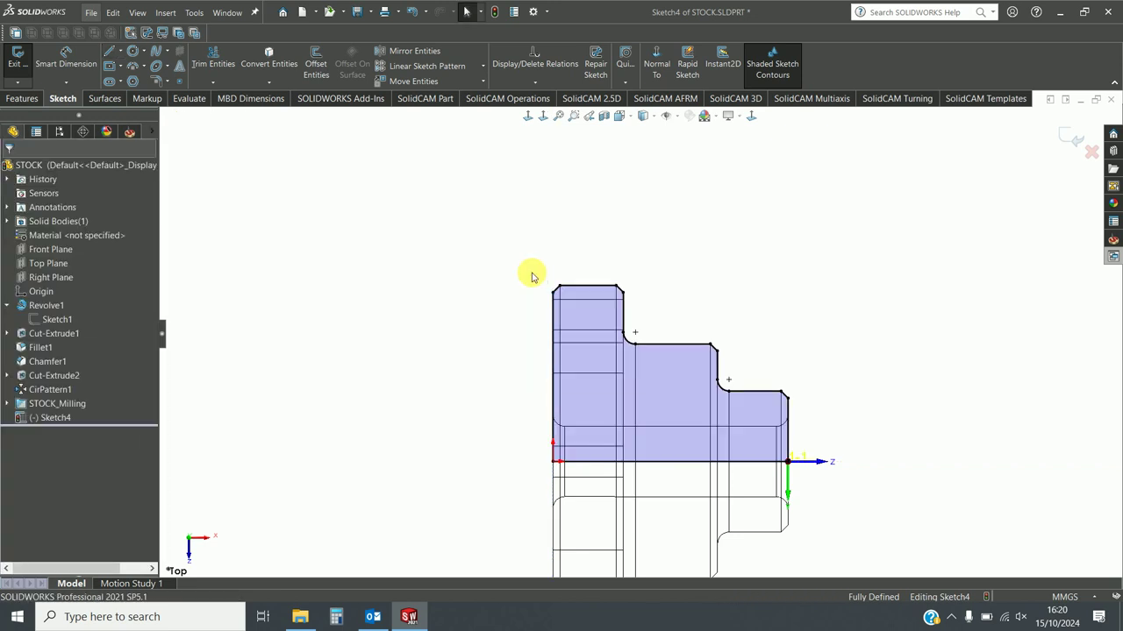
left_click(645, 115)
left_click(645, 132)
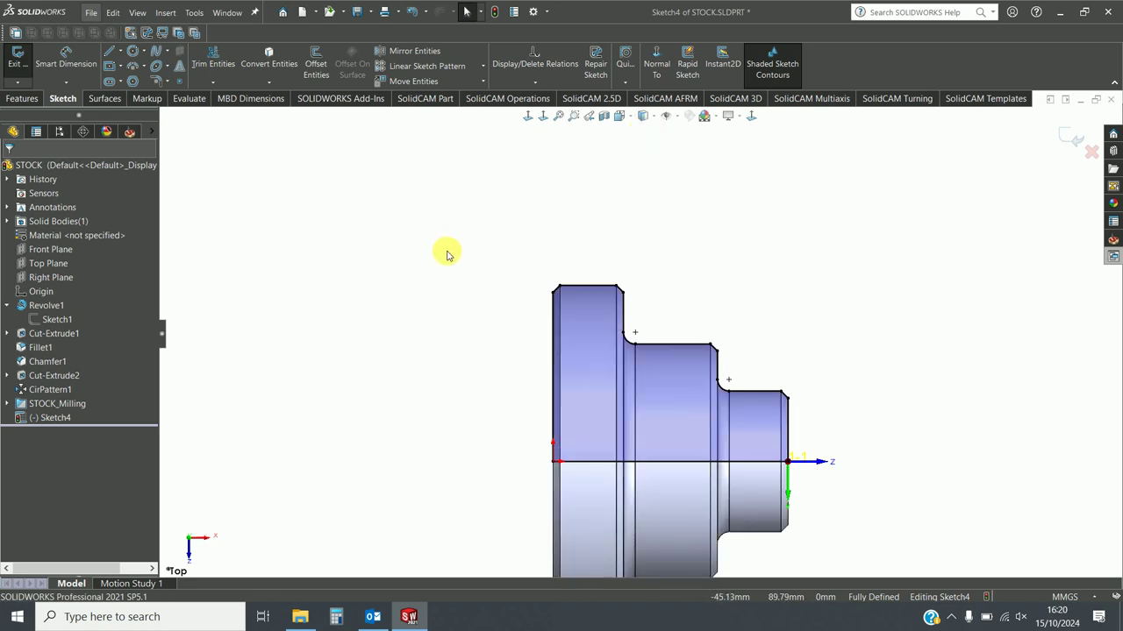
left_click(1070, 132)
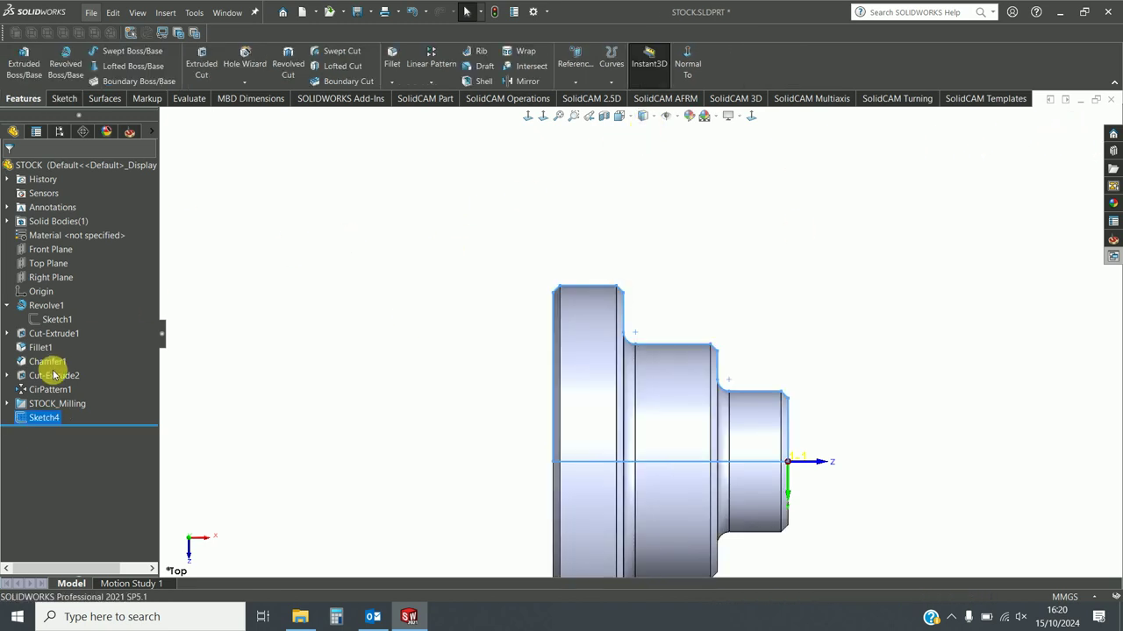
- Revolve Sketch4 360° about Line19 with Merge result turned off
left_click(64, 72)
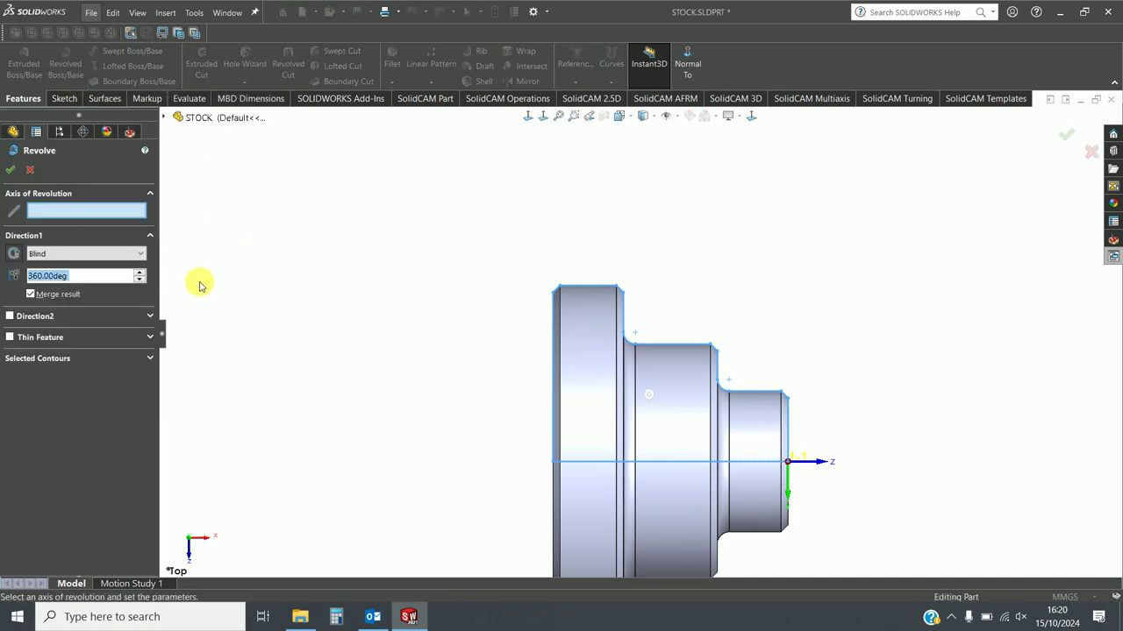
left_click(35, 297)
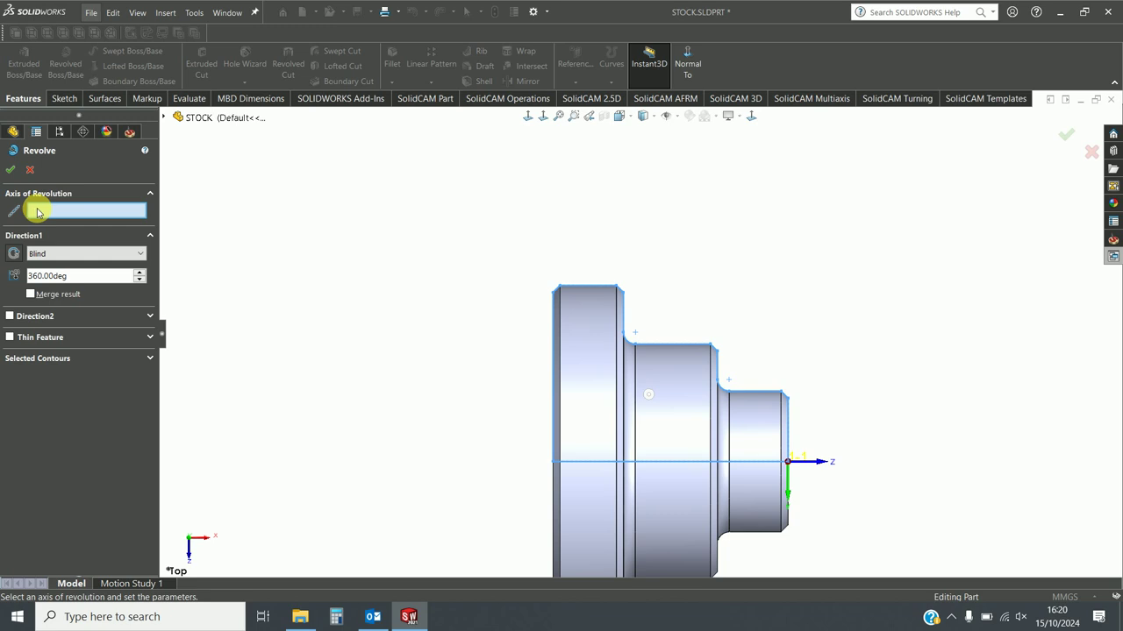
left_click(658, 462)
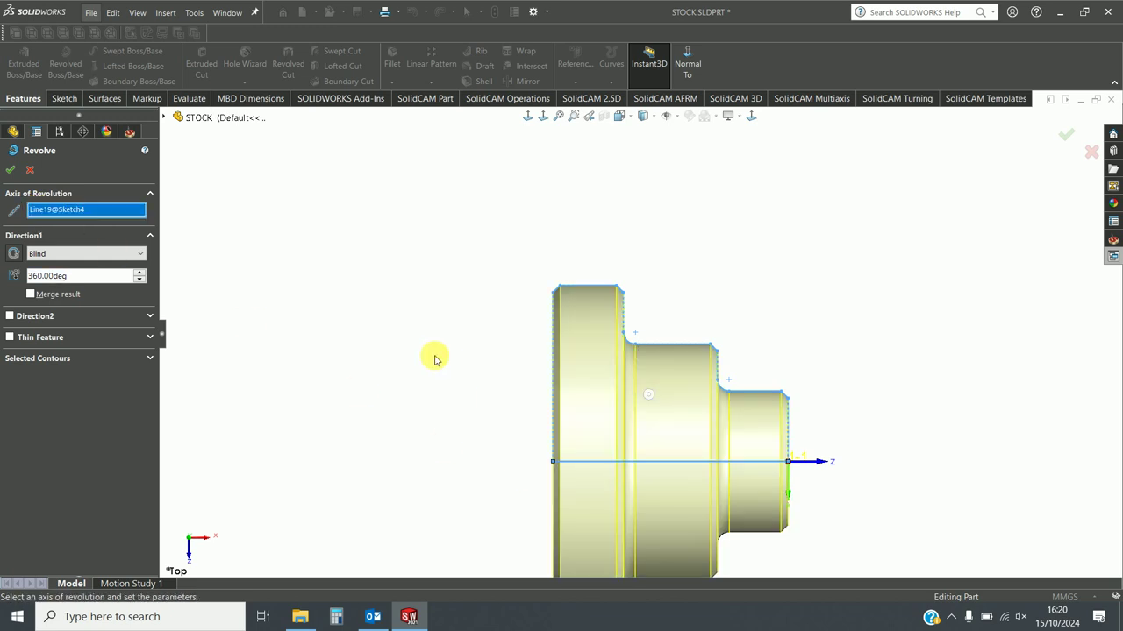
left_click(14, 170)
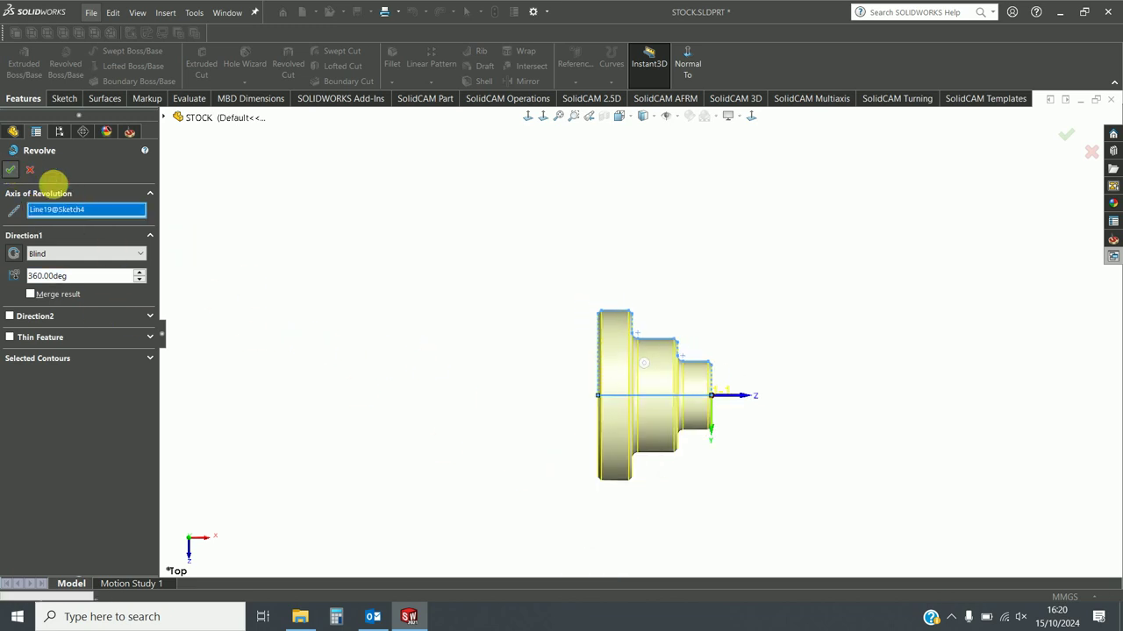
- Define the SolidCAM stock as a 3D Model using the revolved stepped body
mouse_move(203, 329)
middle_mouse_down()
mouse_move(464, 426)
mouse_move(534, 433)
middle_mouse_up()
left_click(131, 133)
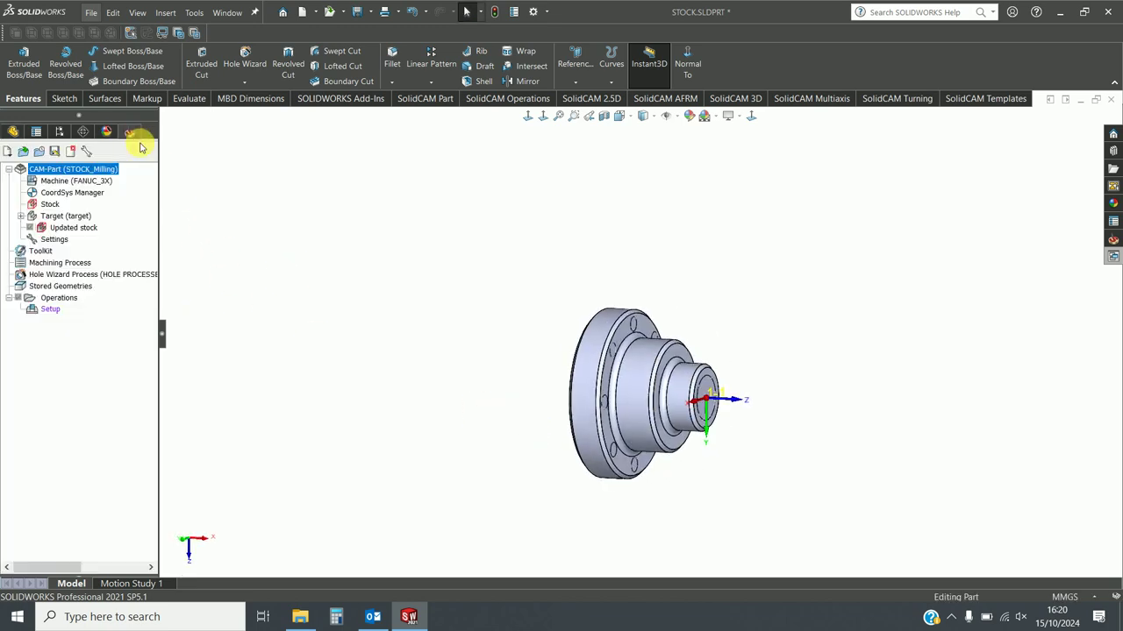
right_click(49, 203)
left_click(80, 211)
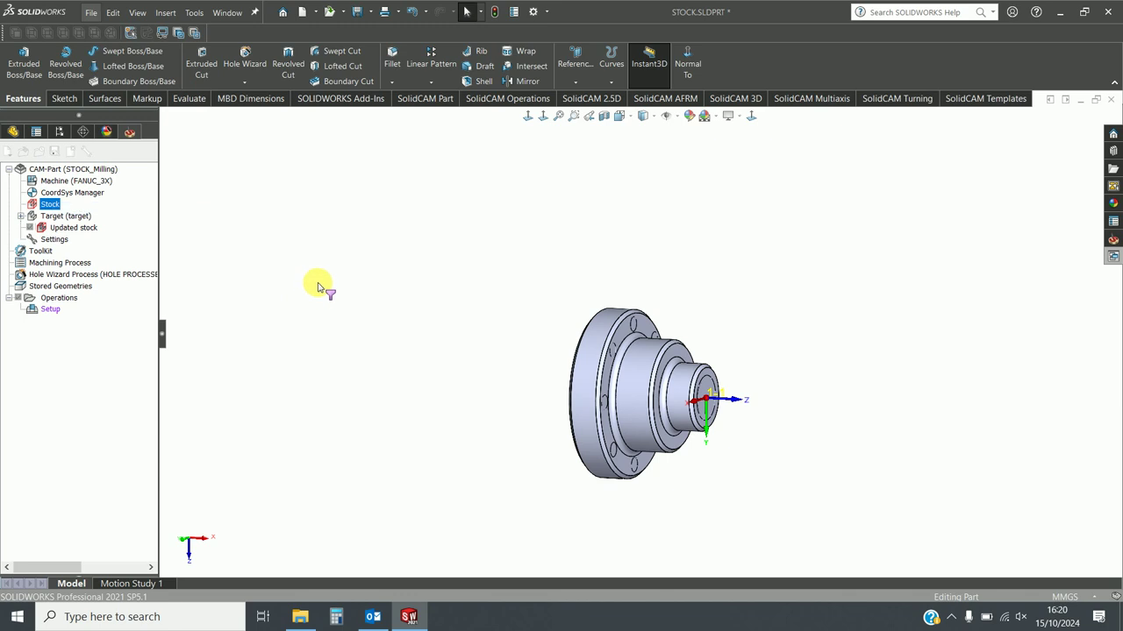
left_click(105, 263)
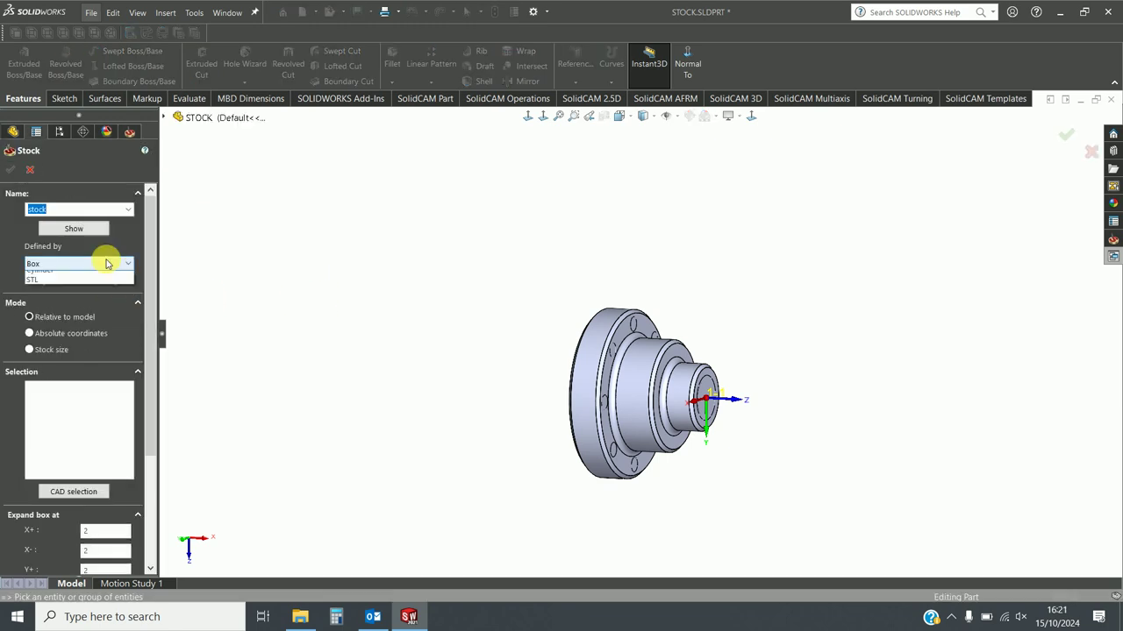
left_click(54, 297)
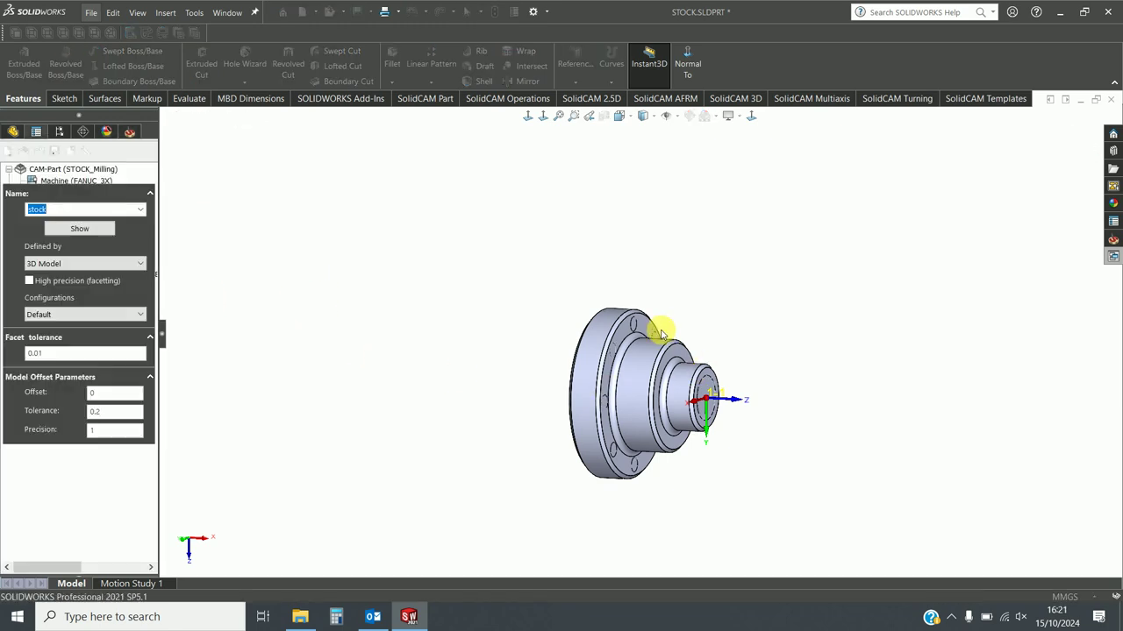
middle_click_drag(659, 326, 552, 321)
scroll(566, 338, "down", 3)
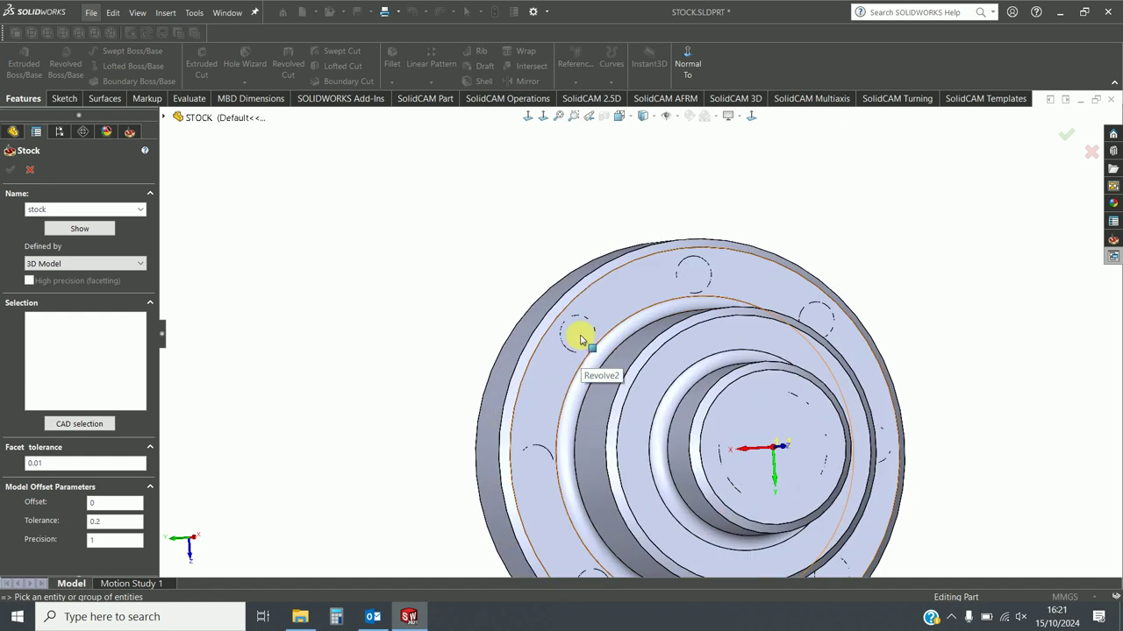
left_click(605, 342)
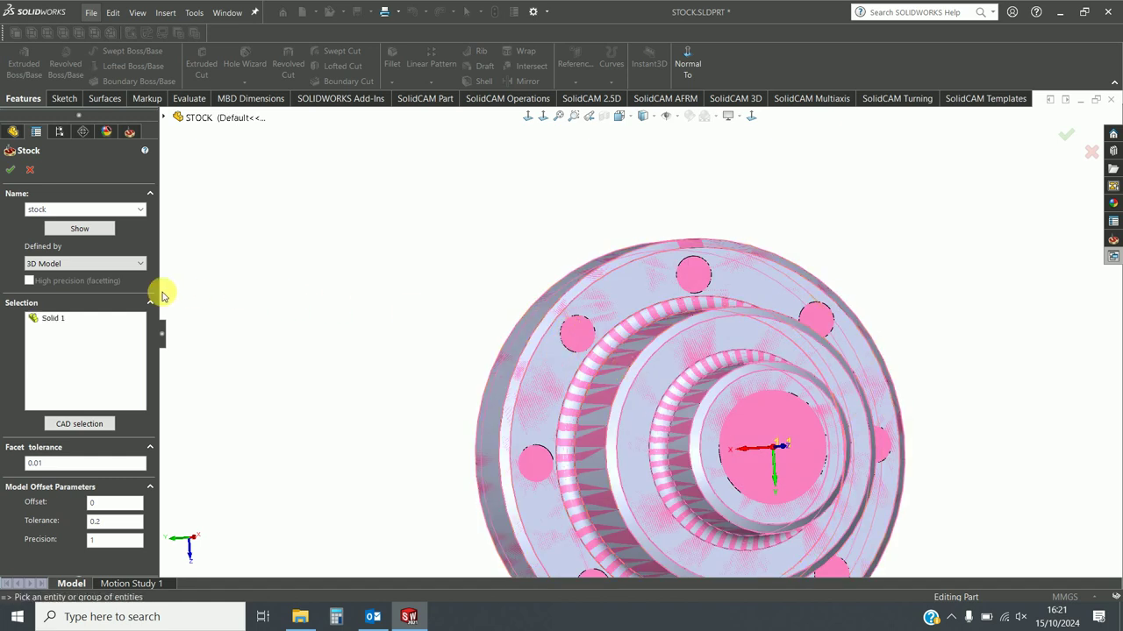
- Preview the resulting stock model, then close the preview and accept the stock definition
left_click(103, 238)
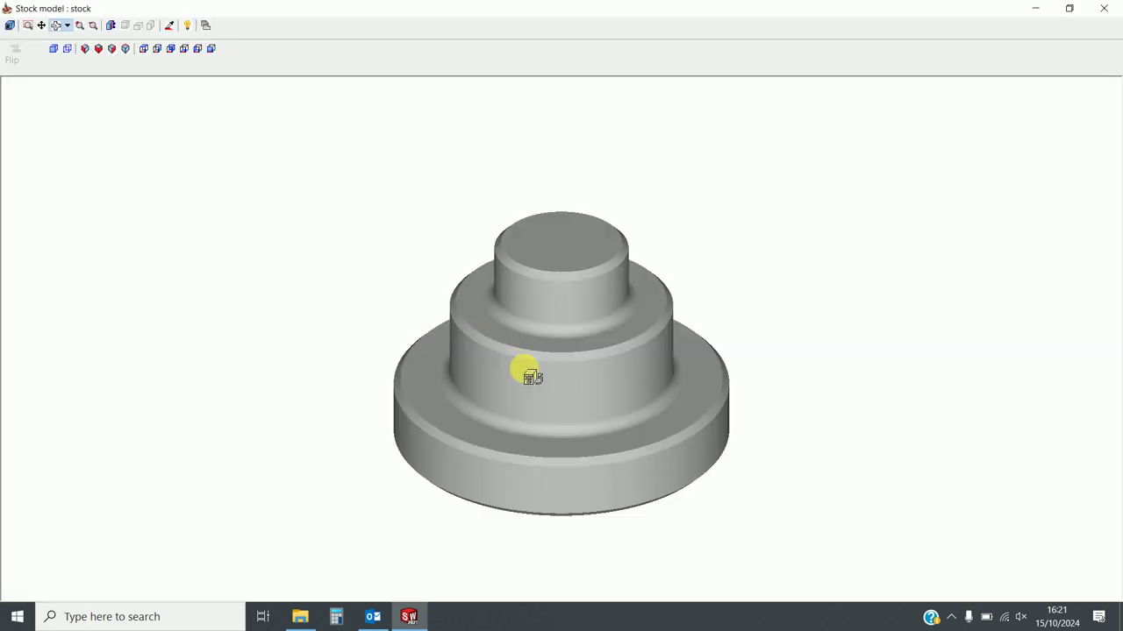
mouse_move(529, 371)
left_mouse_down()
mouse_move(574, 479)
mouse_move(1018, 4)
left_mouse_up()
left_click(1099, 11)
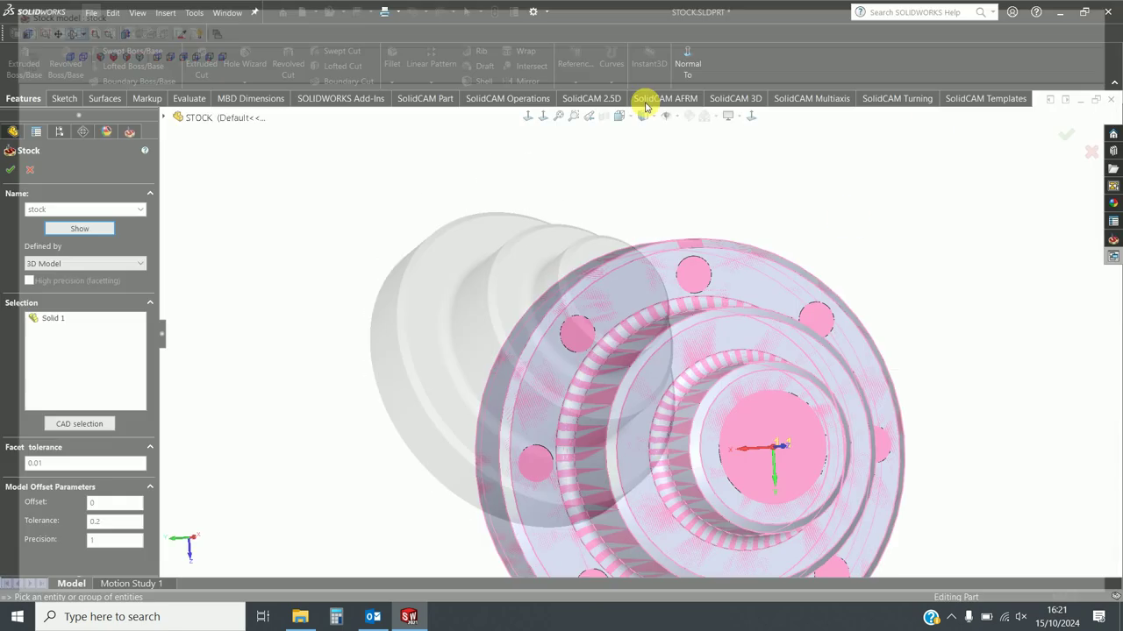
left_click(11, 170)
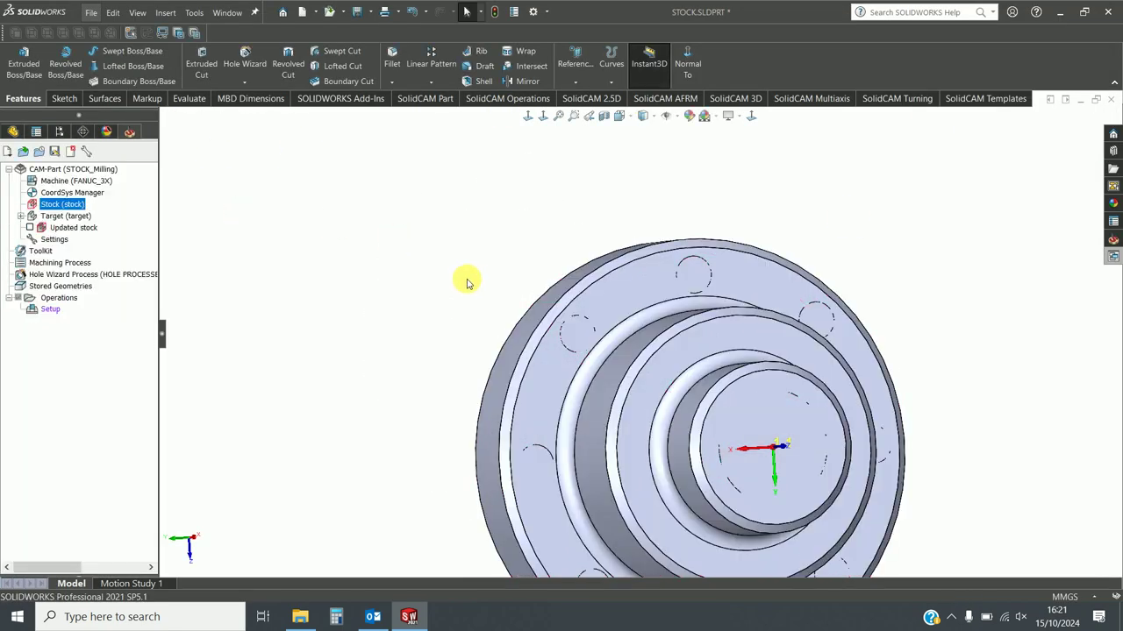
- Return the model to an isometric view and reopen the Stock definition for editing
scroll(626, 342, "down", 5)
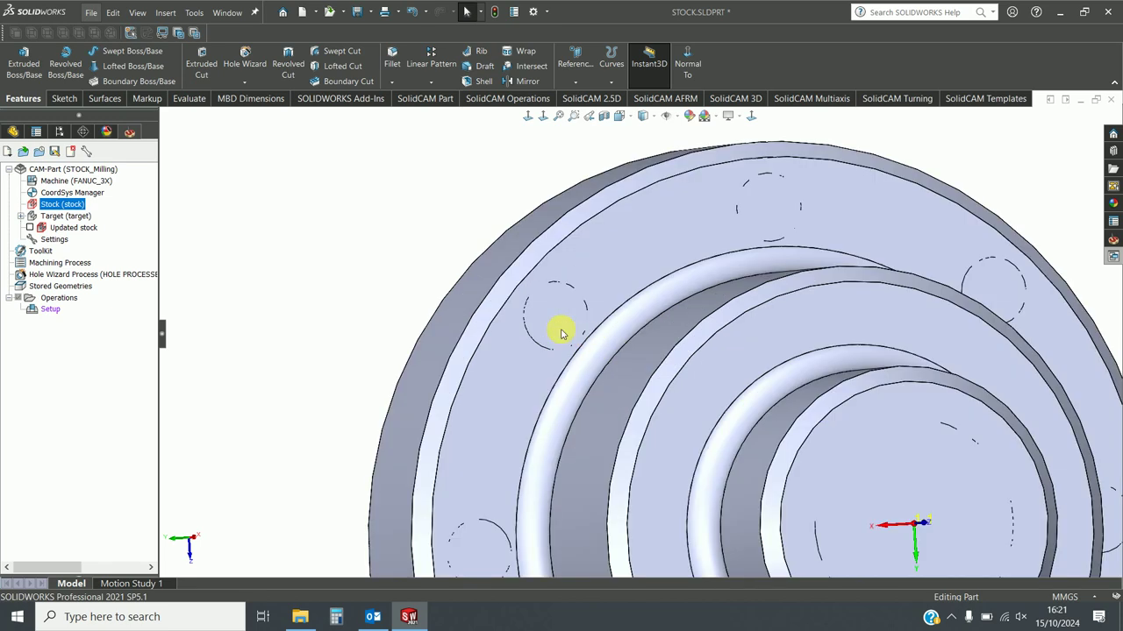
left_click(562, 333)
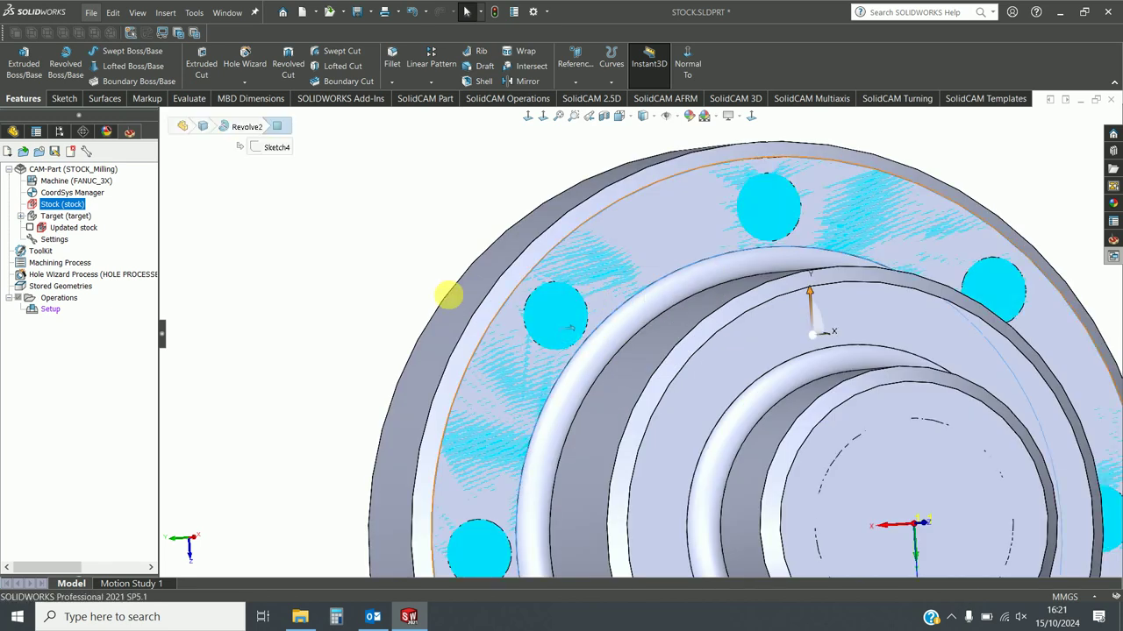
left_click(393, 307)
scroll(626, 343, "up", 3)
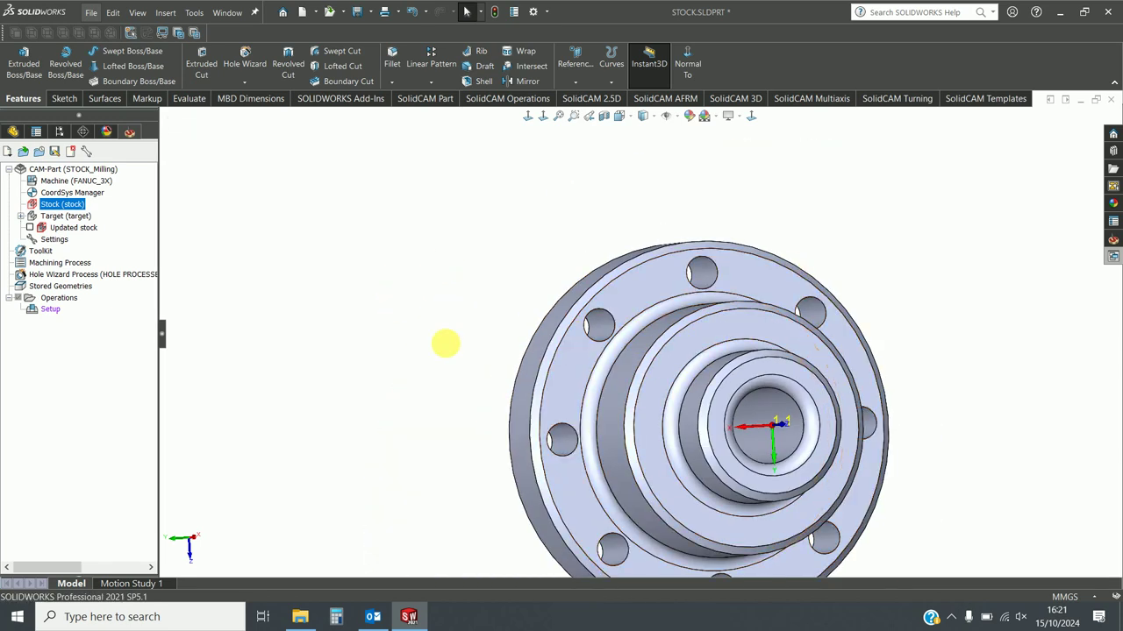
key("ctrl+7")
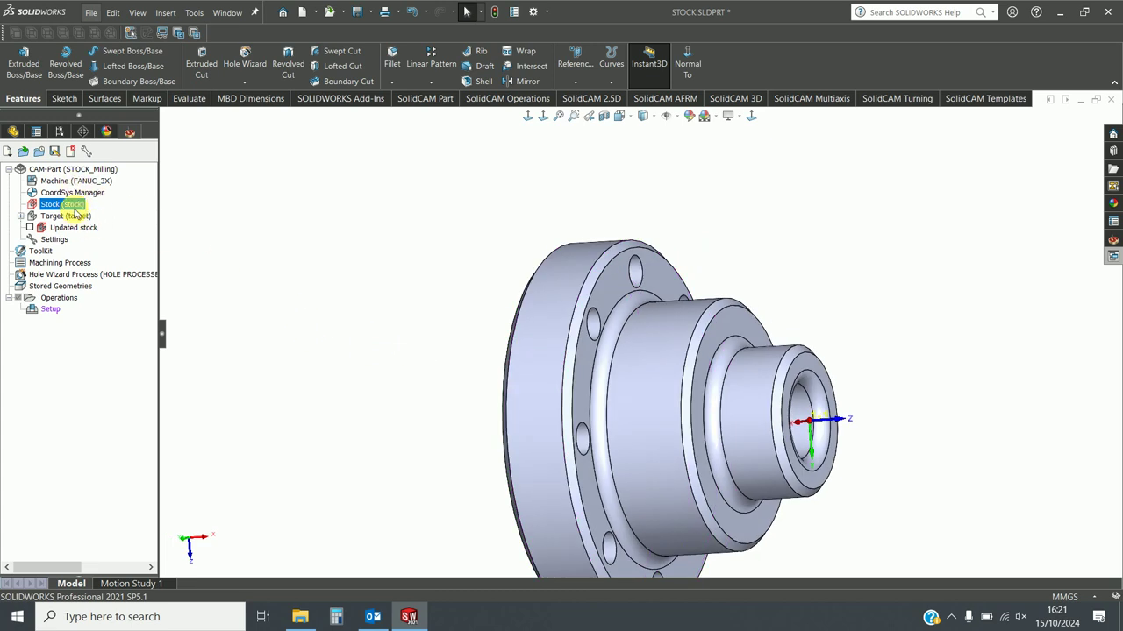
right_click(77, 214)
left_click(141, 216)
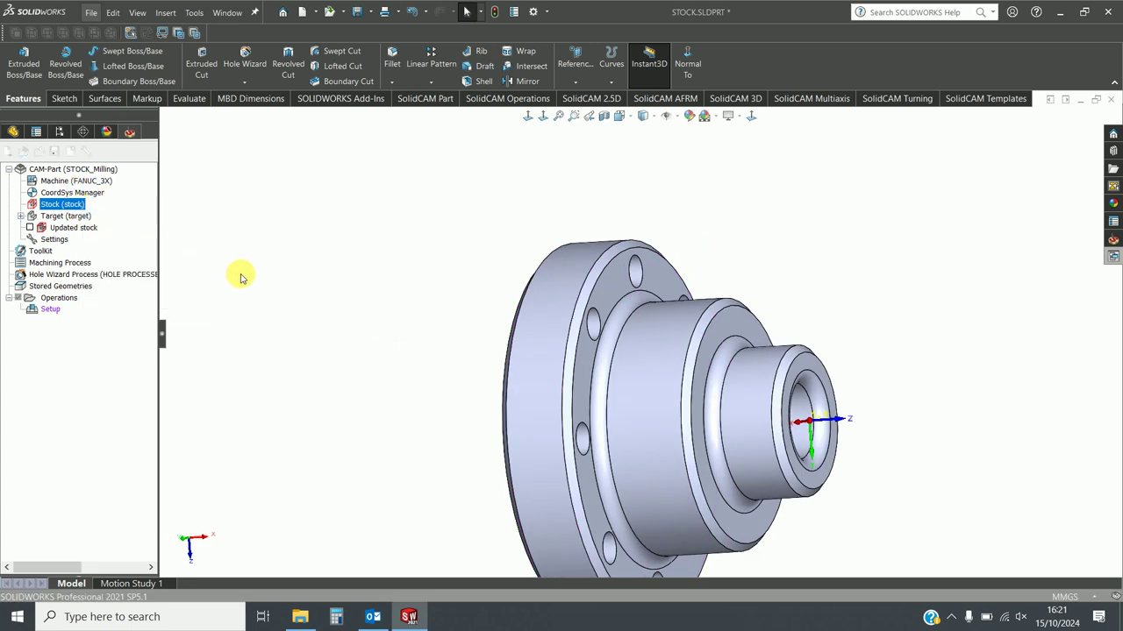
- Change the stock type to Cylinder, using the flange body Solid 1 as reference
left_click(108, 263)
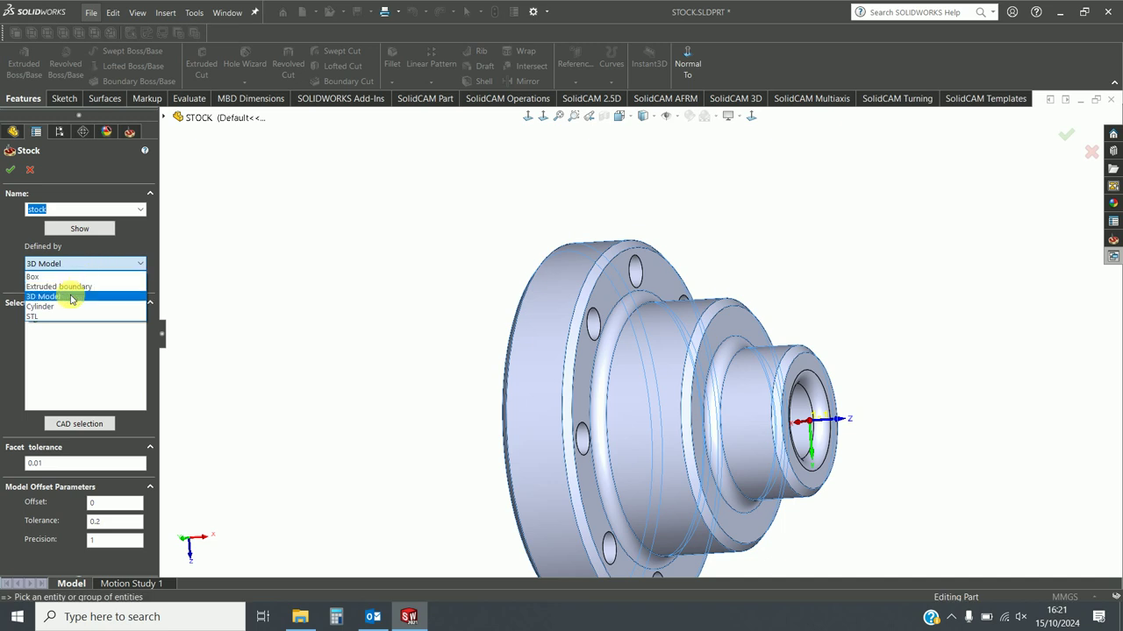
left_click(58, 307)
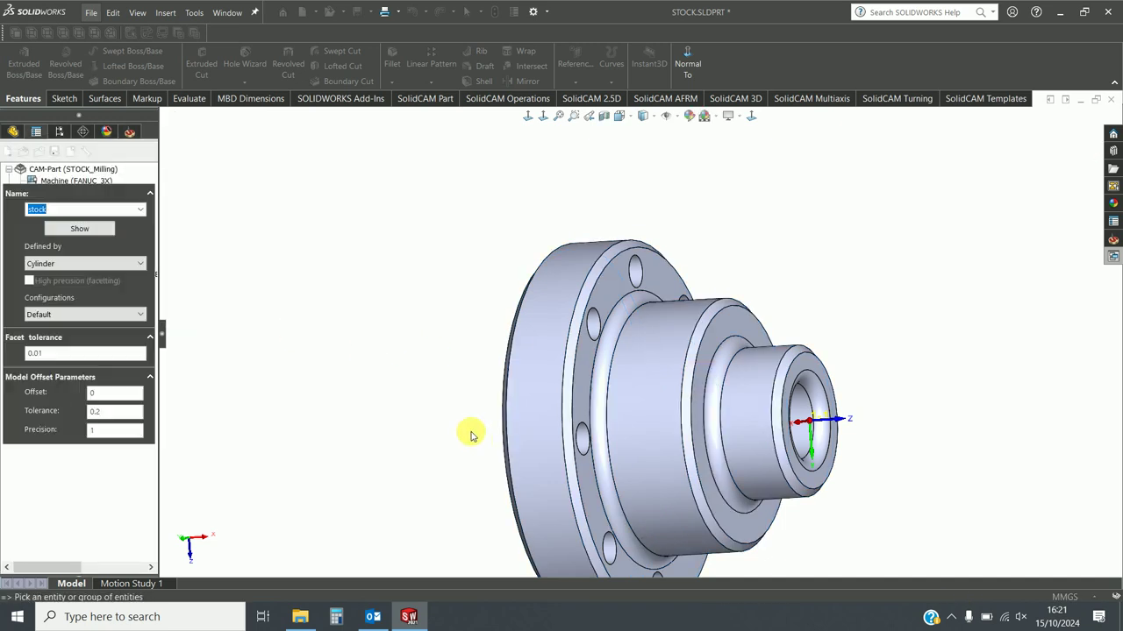
left_click(616, 395)
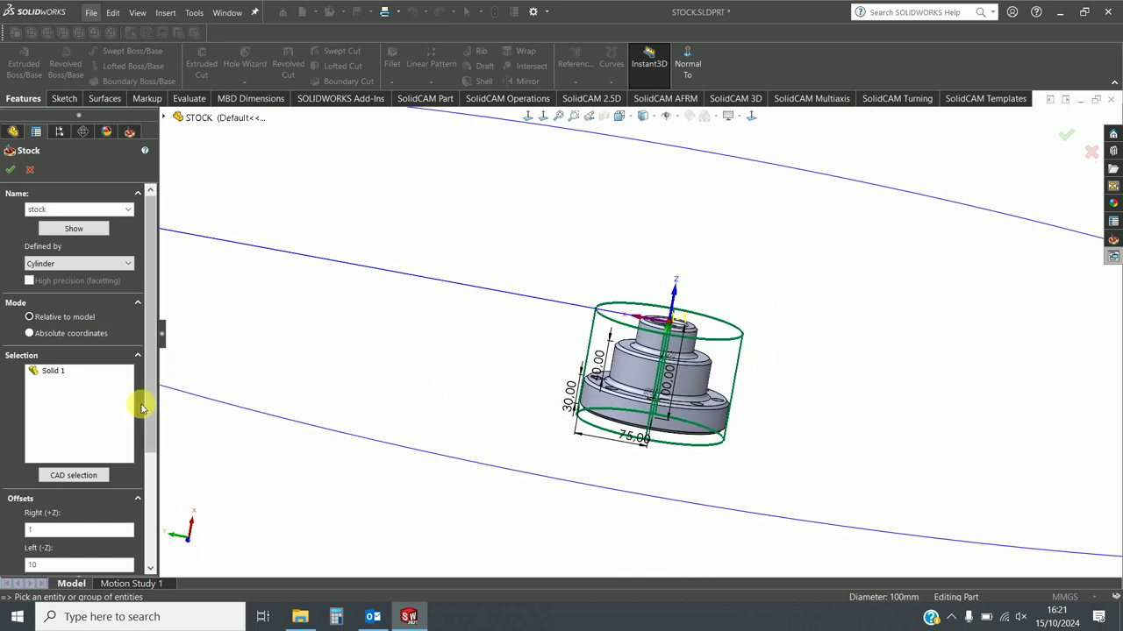
- Enter offsets Right 2 mm, Left 2 mm, External 1 mm, and internal diameter 16 mm
scroll(141, 421, "down", 1)
scroll(138, 447, "down", 3)
double_click(30, 364)
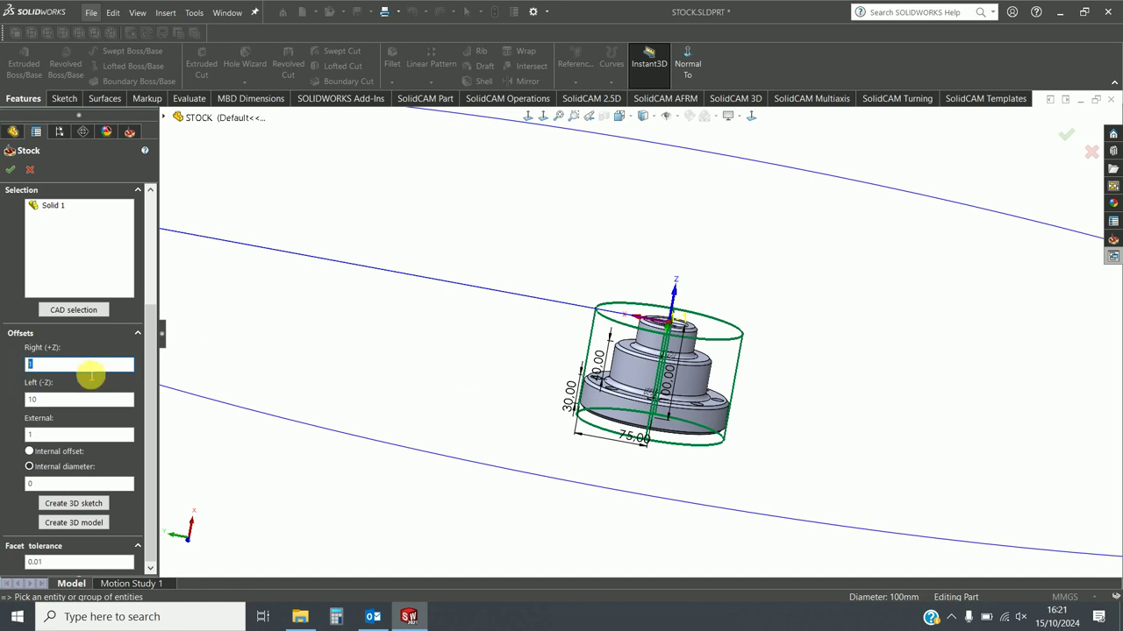
type("2")
double_click(40, 400)
type("2")
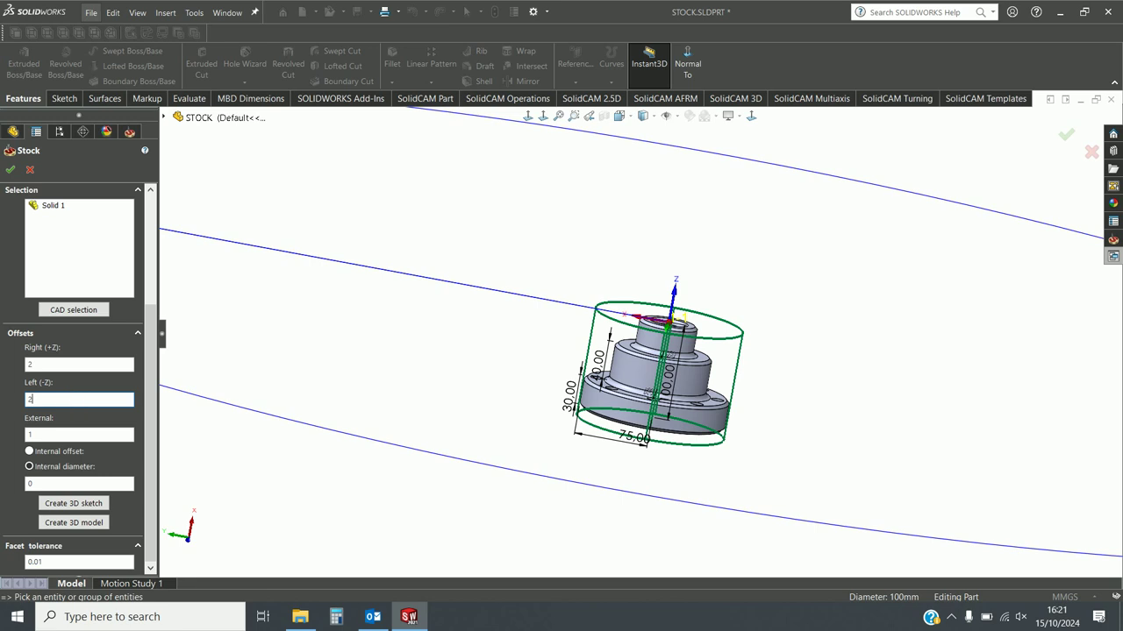
double_click(39, 435)
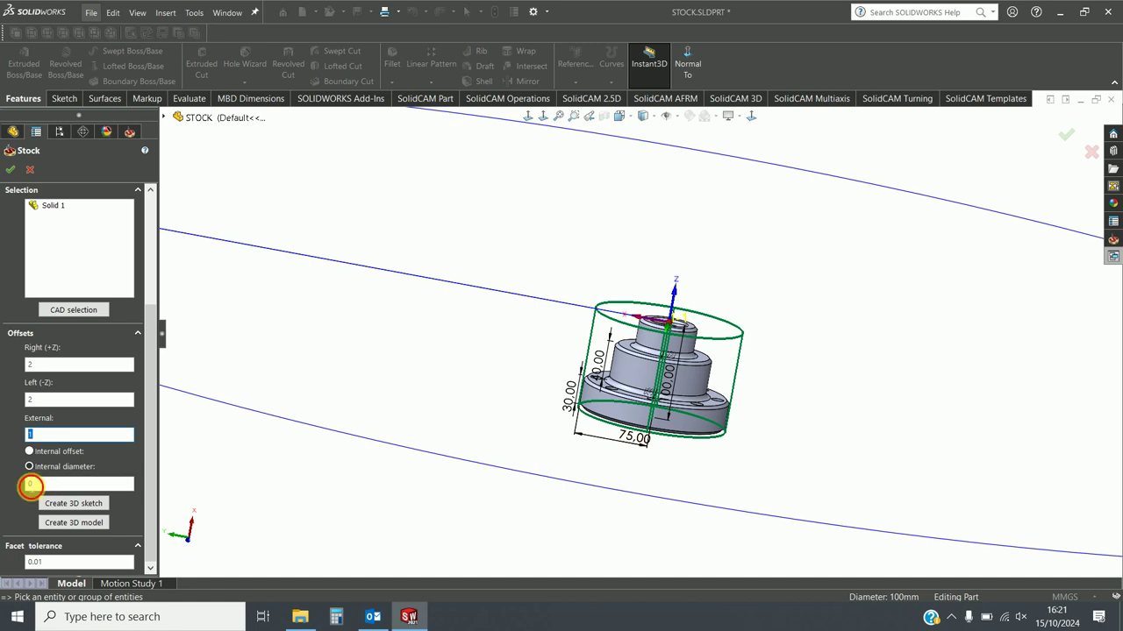
double_click(29, 484)
type("16")
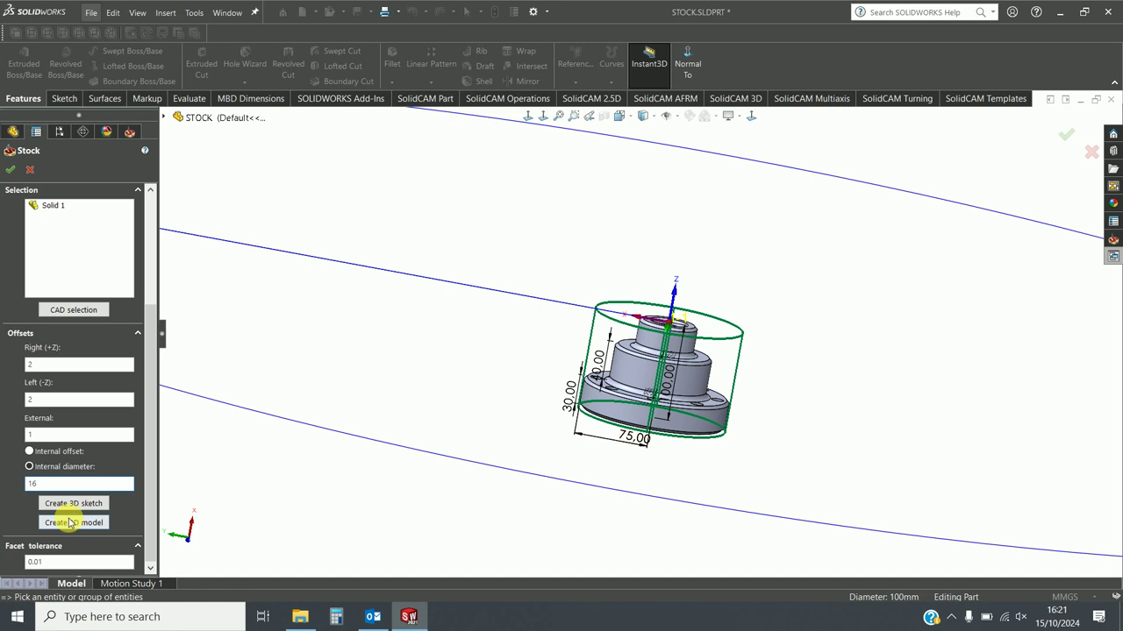
double_click(61, 401)
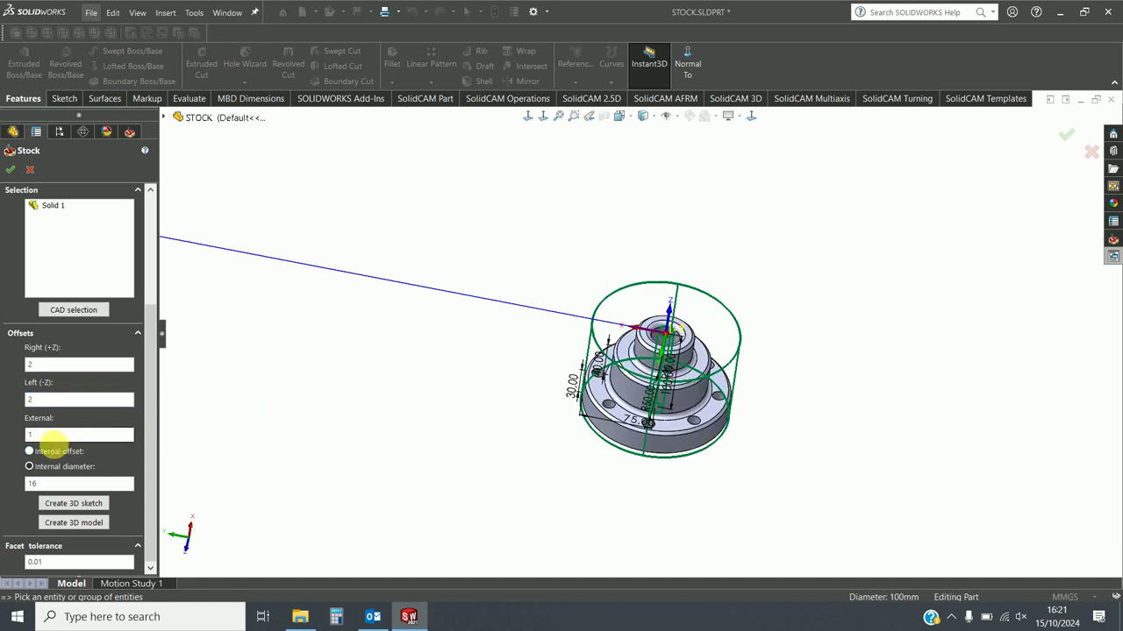
- Replace the internal diameter with a 2 mm internal offset, check the preview, and accept
left_click(30, 452)
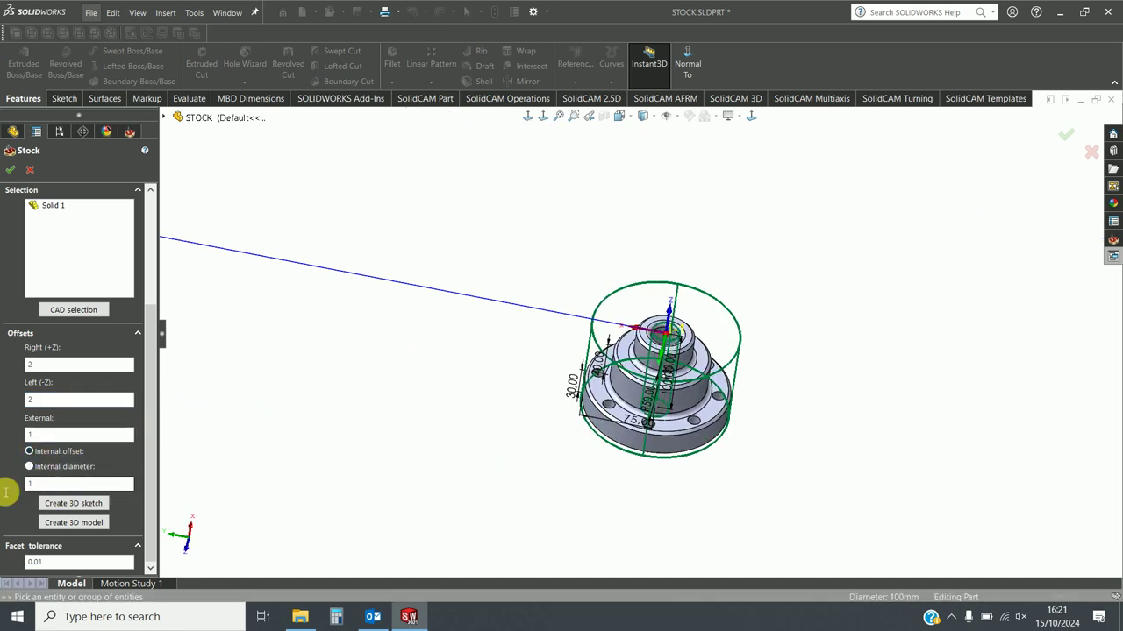
key("Return")
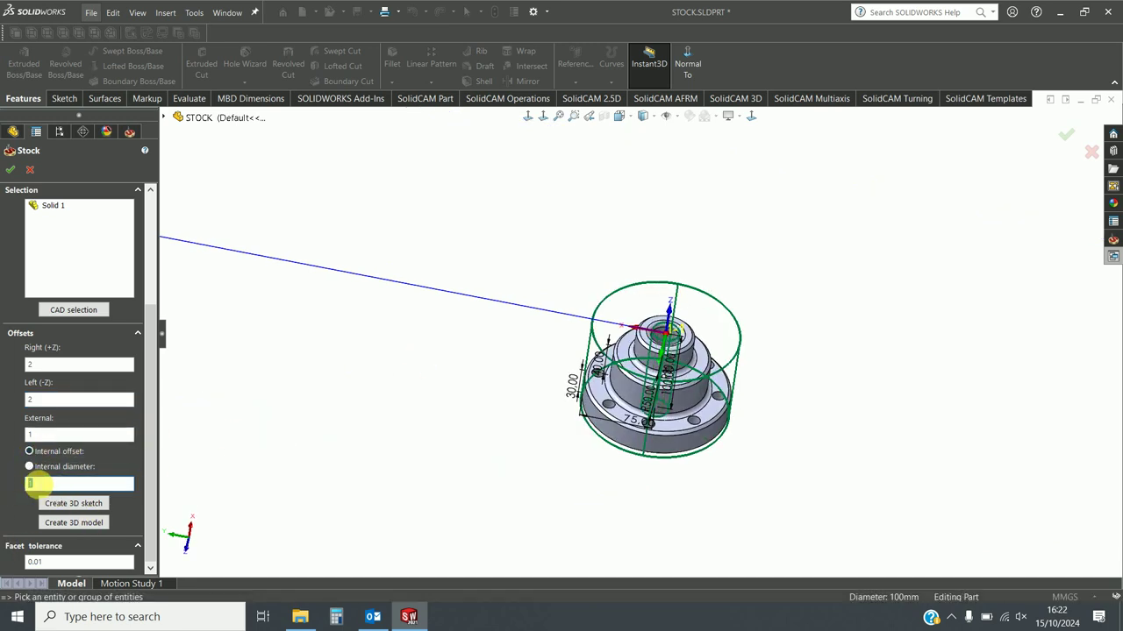
type("2")
middle_click_drag(406, 383, 606, 368)
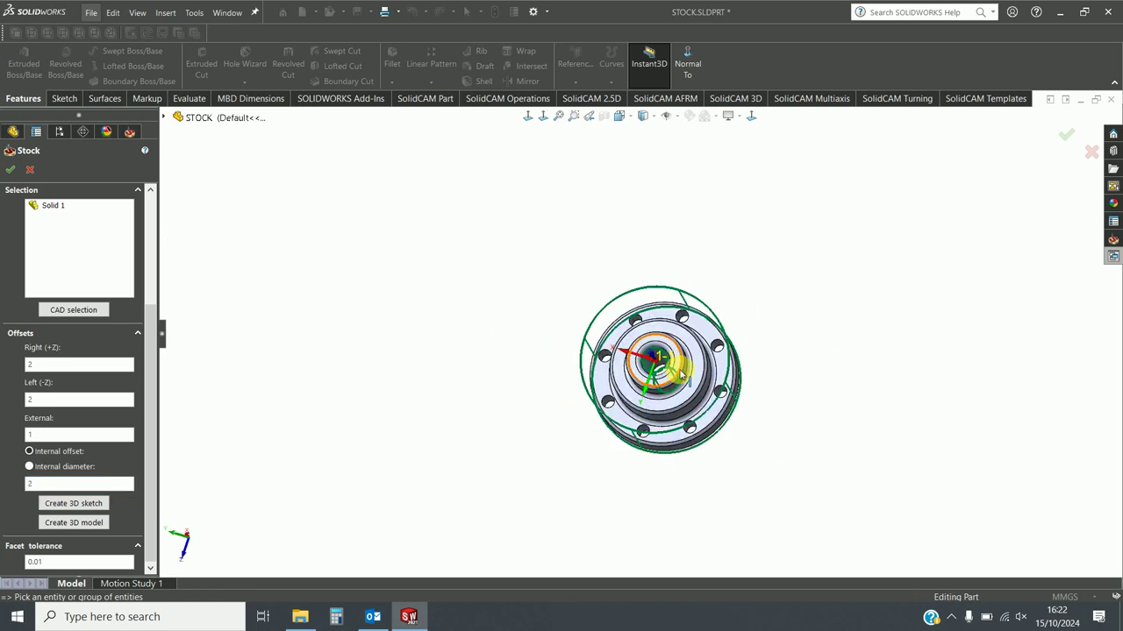
scroll(597, 346, "down", 5)
scroll(596, 346, "up", 2)
scroll(671, 371, "up", 2)
scroll(672, 408, "up", 2)
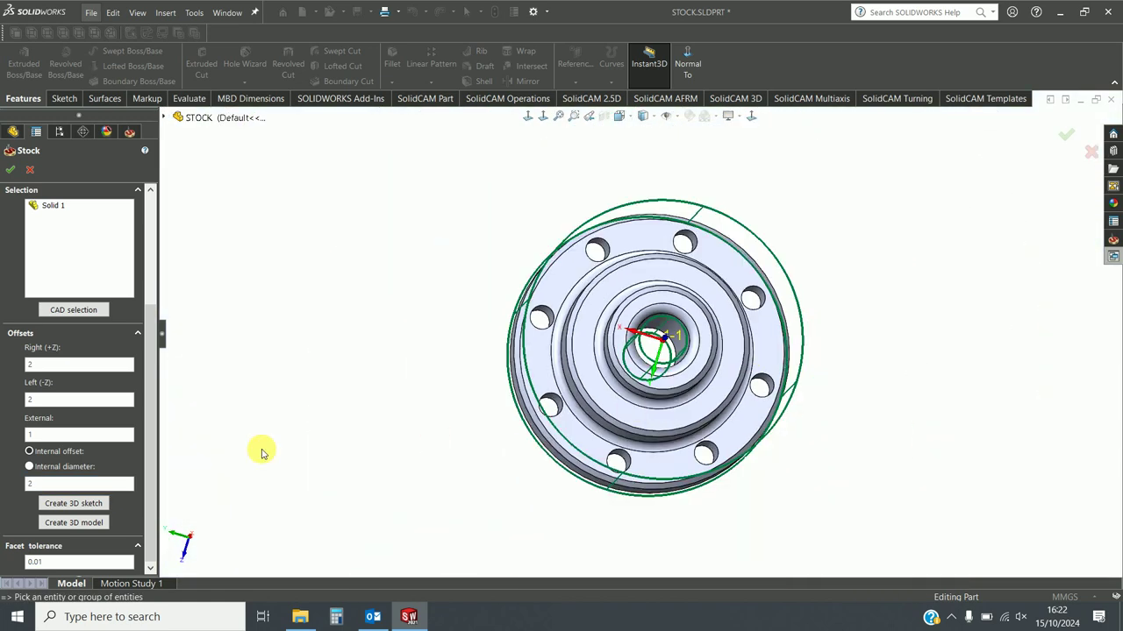
left_click(11, 170)
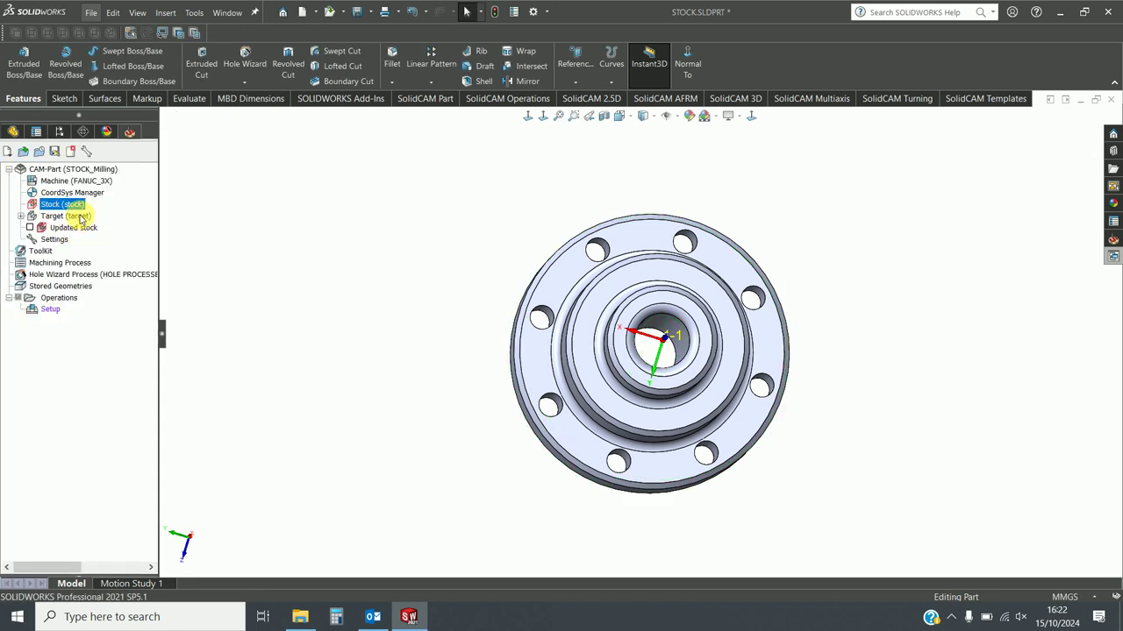
right_click(81, 204)
left_click(109, 208)
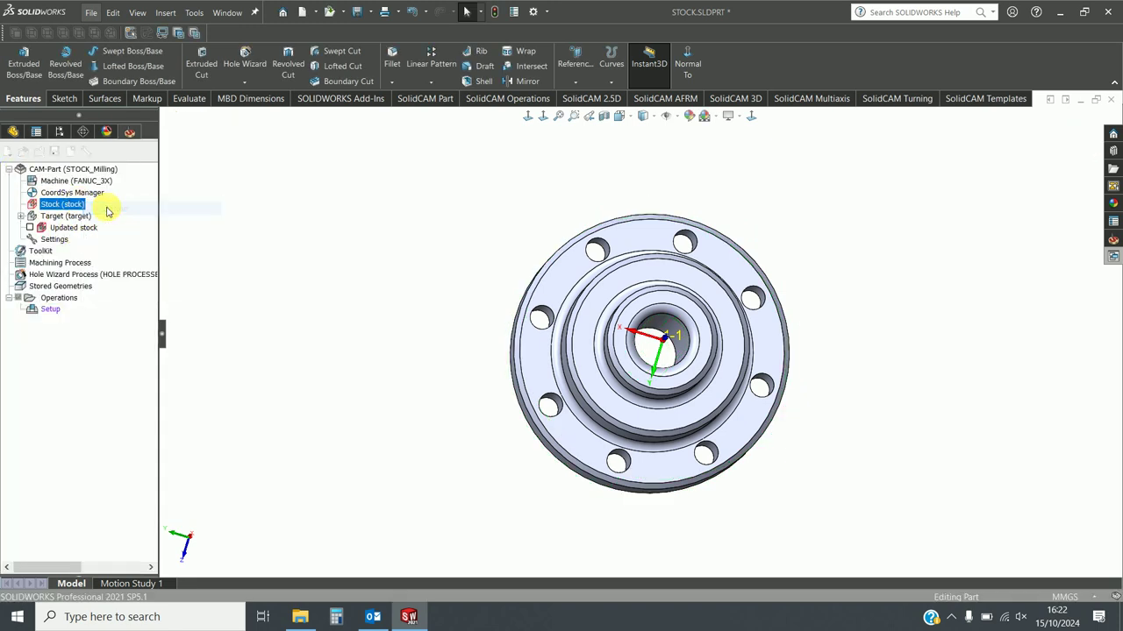
left_click(86, 263)
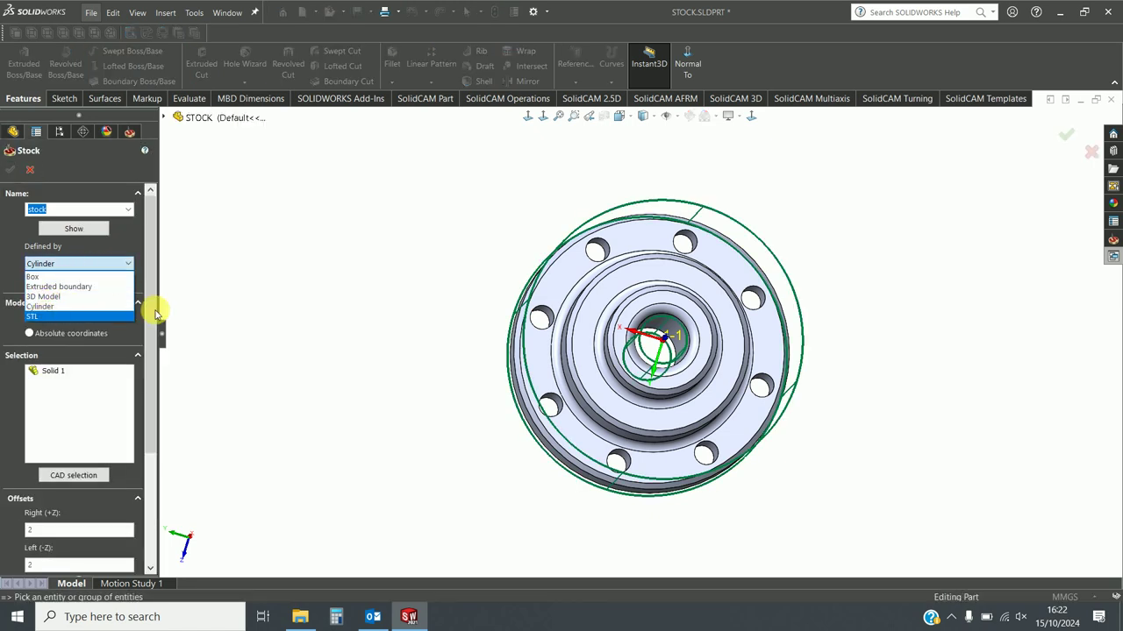
left_click(32, 169)
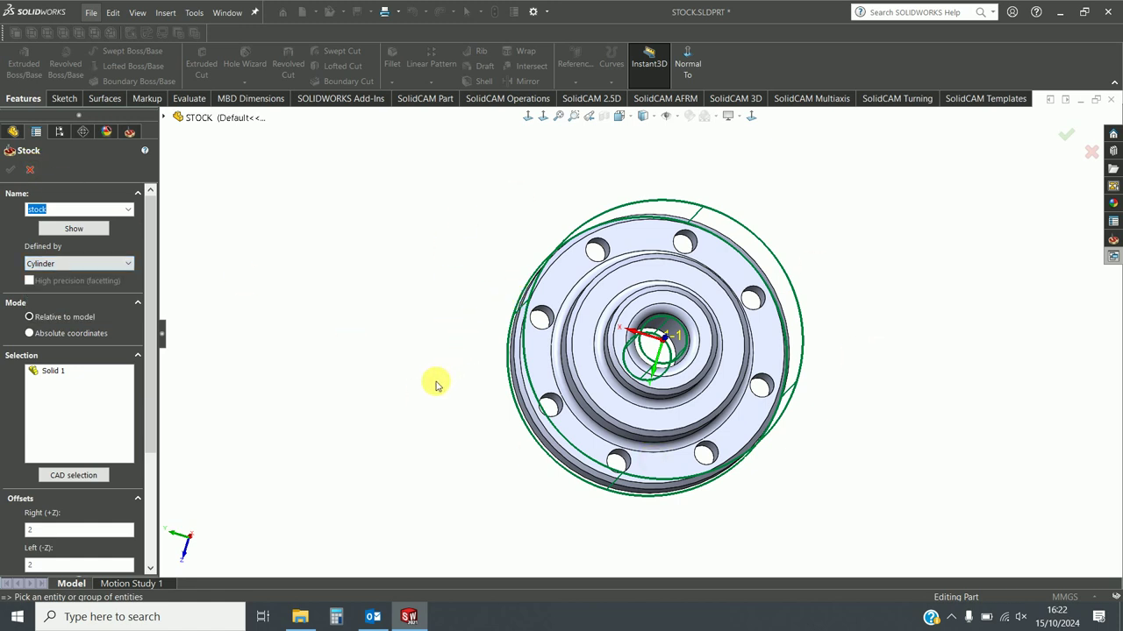
mouse_move(436, 381)
middle_mouse_down()
mouse_move(521, 343)
mouse_move(530, 384)
mouse_move(792, 365)
middle_mouse_up()
mouse_move(689, 341)
middle_mouse_down()
mouse_move(741, 247)
mouse_move(649, 250)
middle_mouse_up()
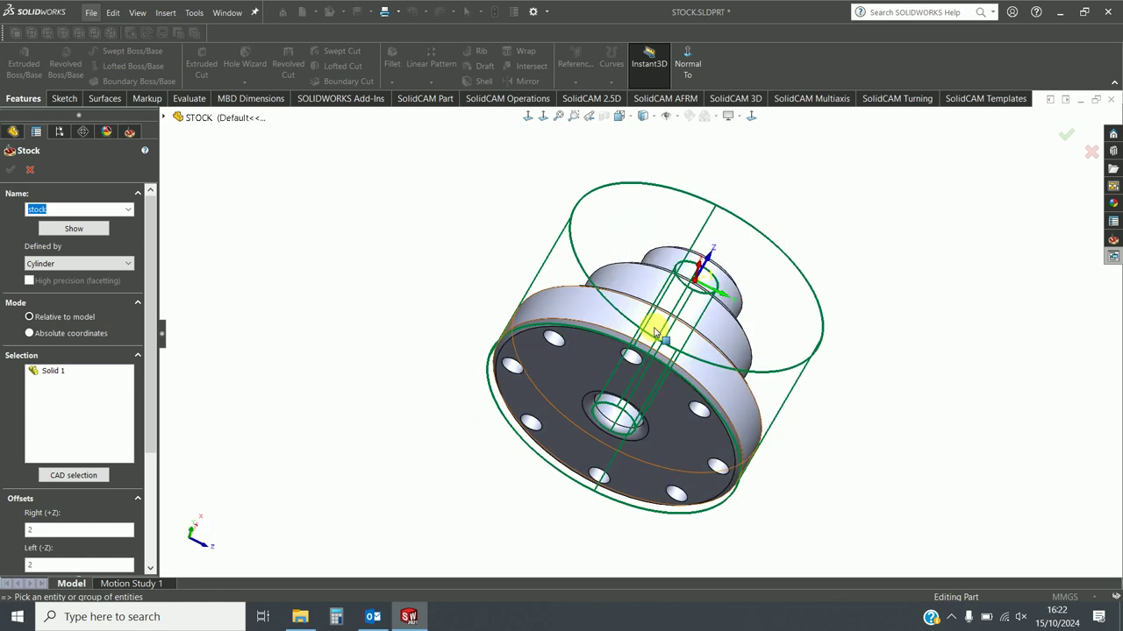
left_click(29, 172)
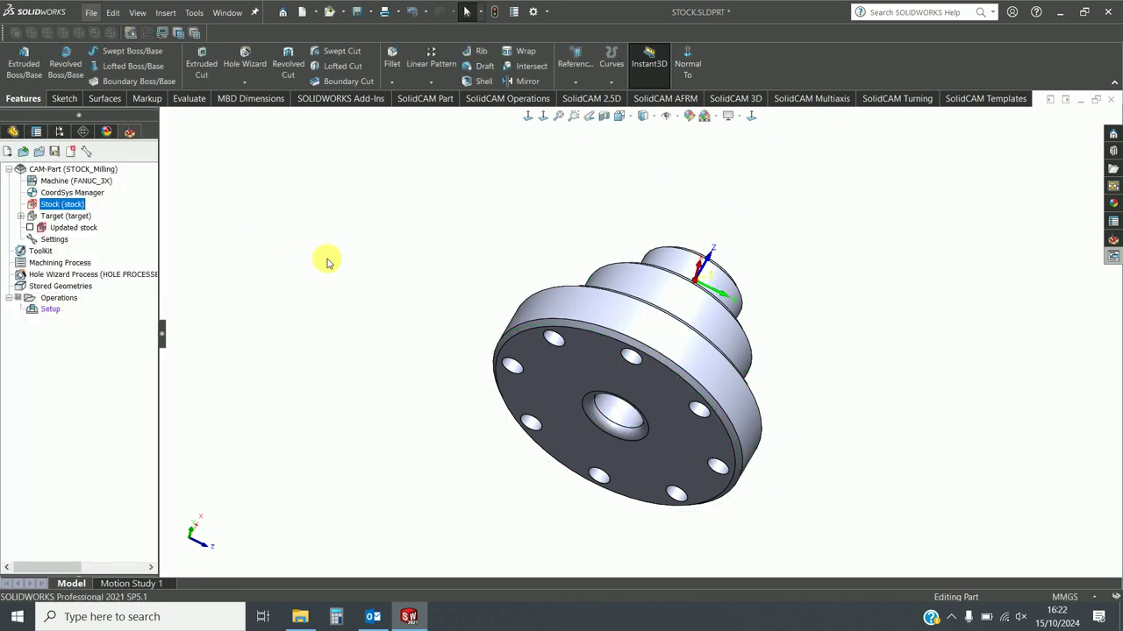